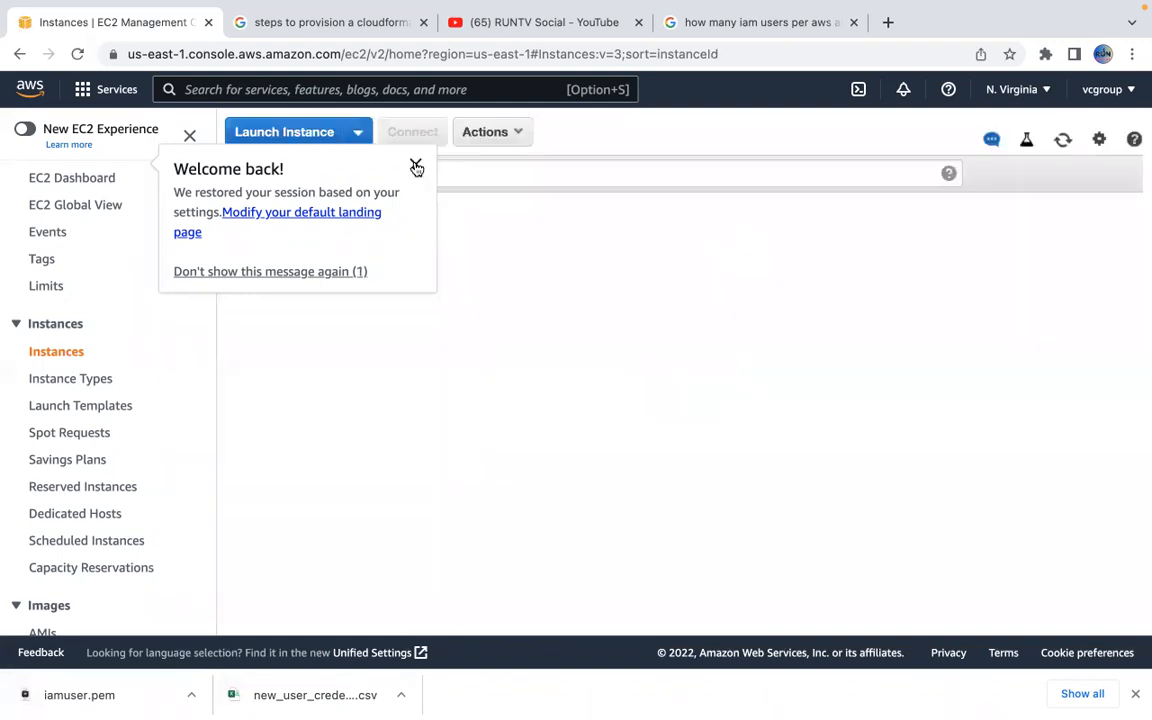
Clear the v : 3 filter from the instances list and deselect the terminated instance
click(415, 166)
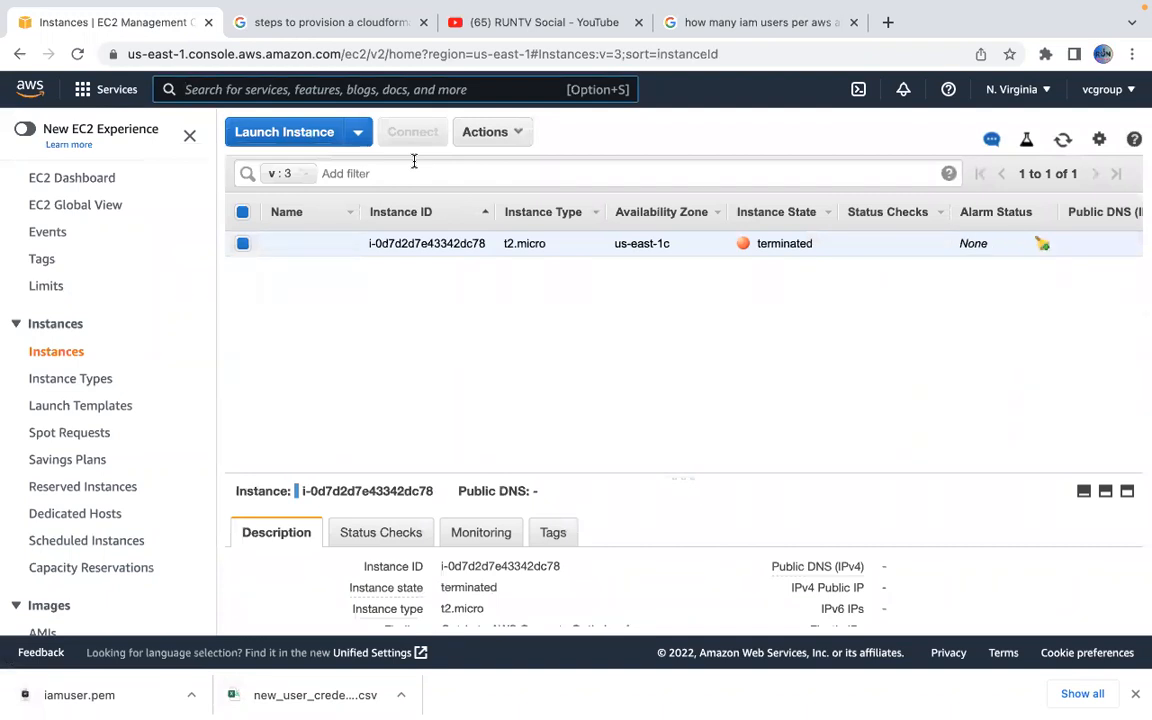
click(304, 174)
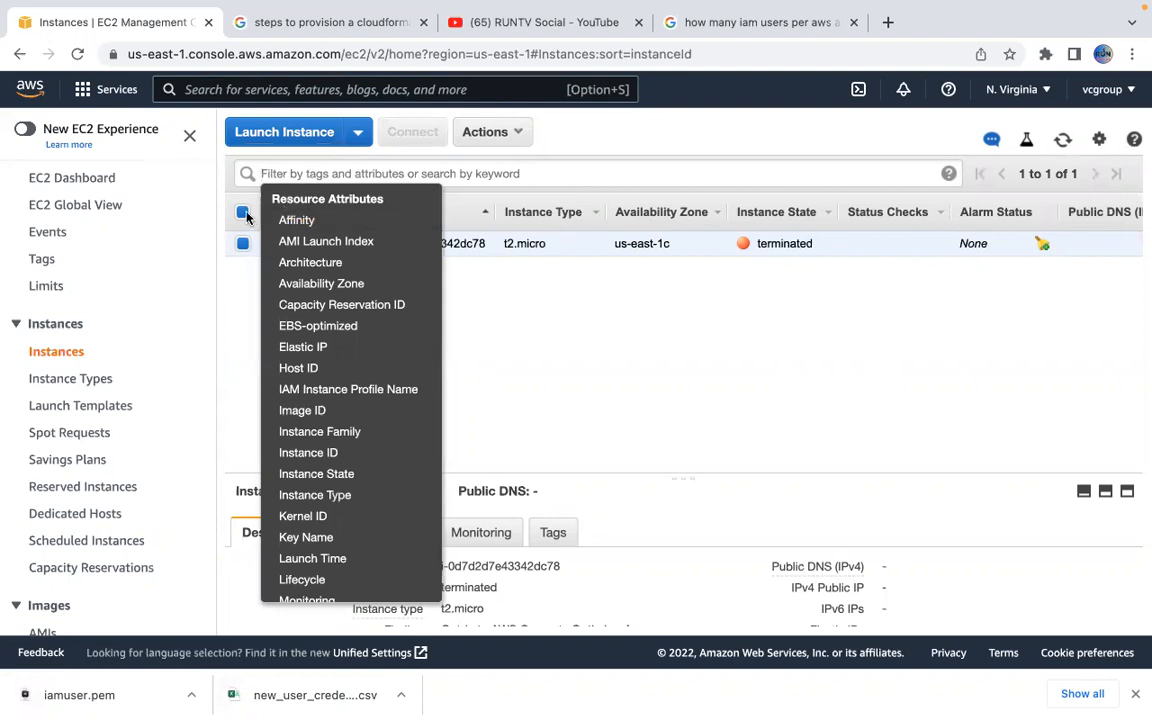
click(246, 216)
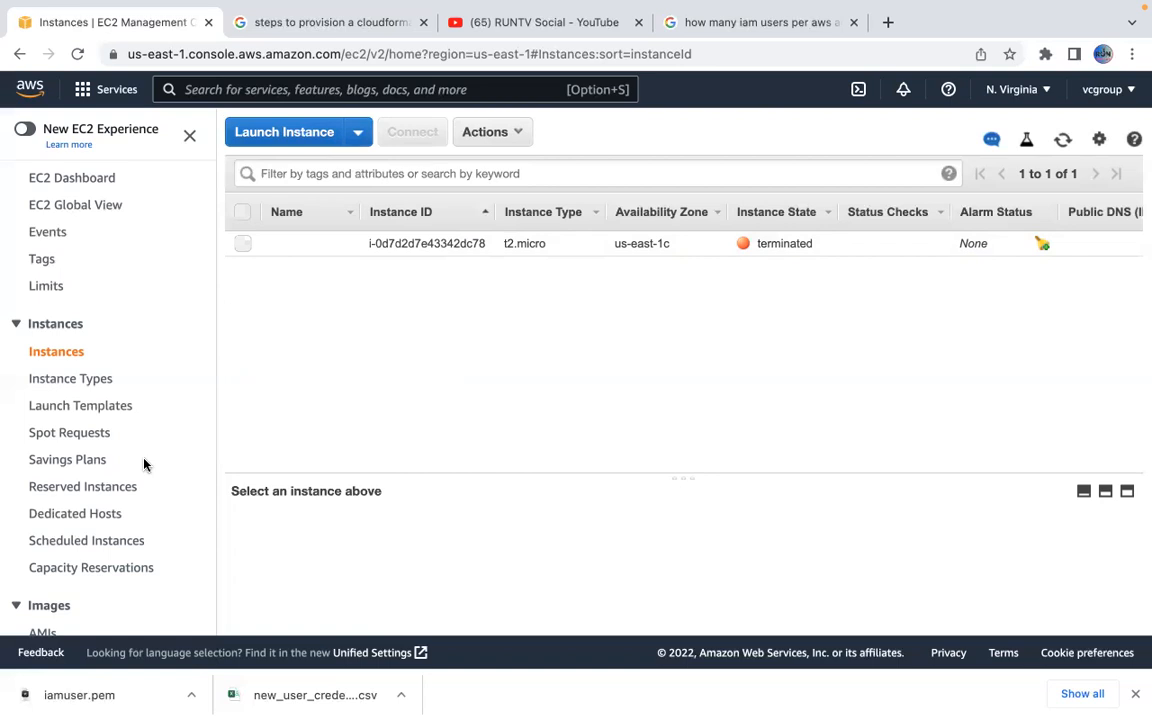
Start launching an instance in the old launch experience with the 64-bit (x86) Amazon Linux 2 AMI (HVM) - Kernel 5.10
click(297, 134)
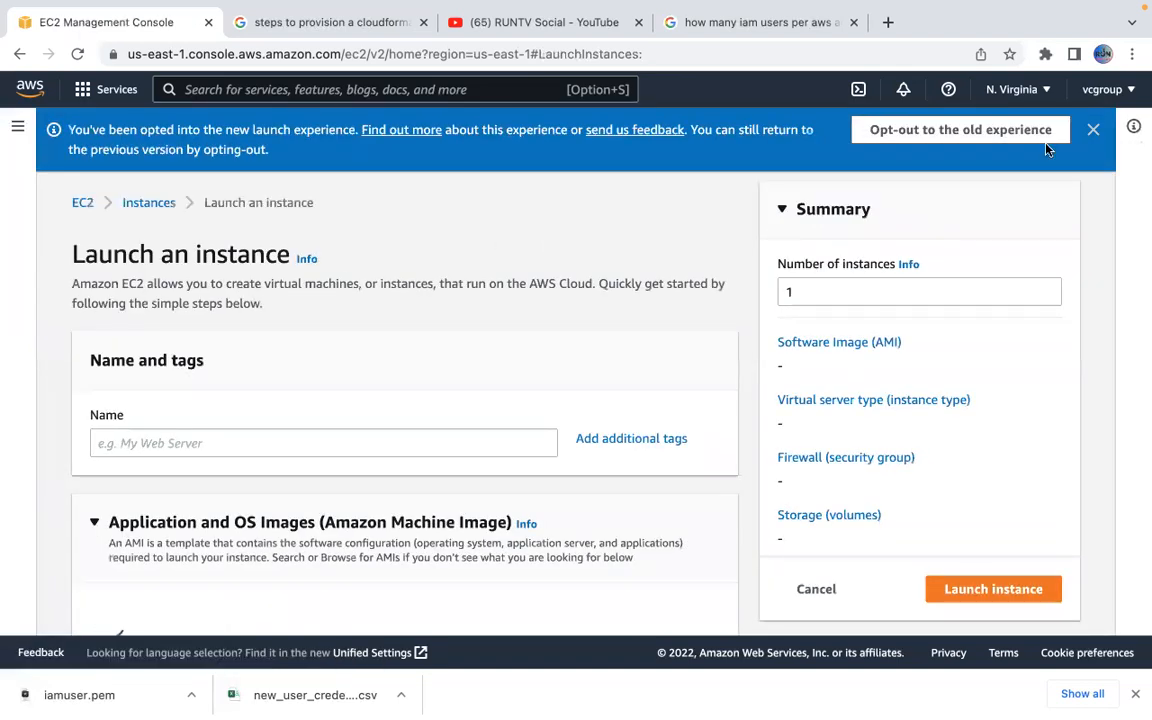
click(1043, 141)
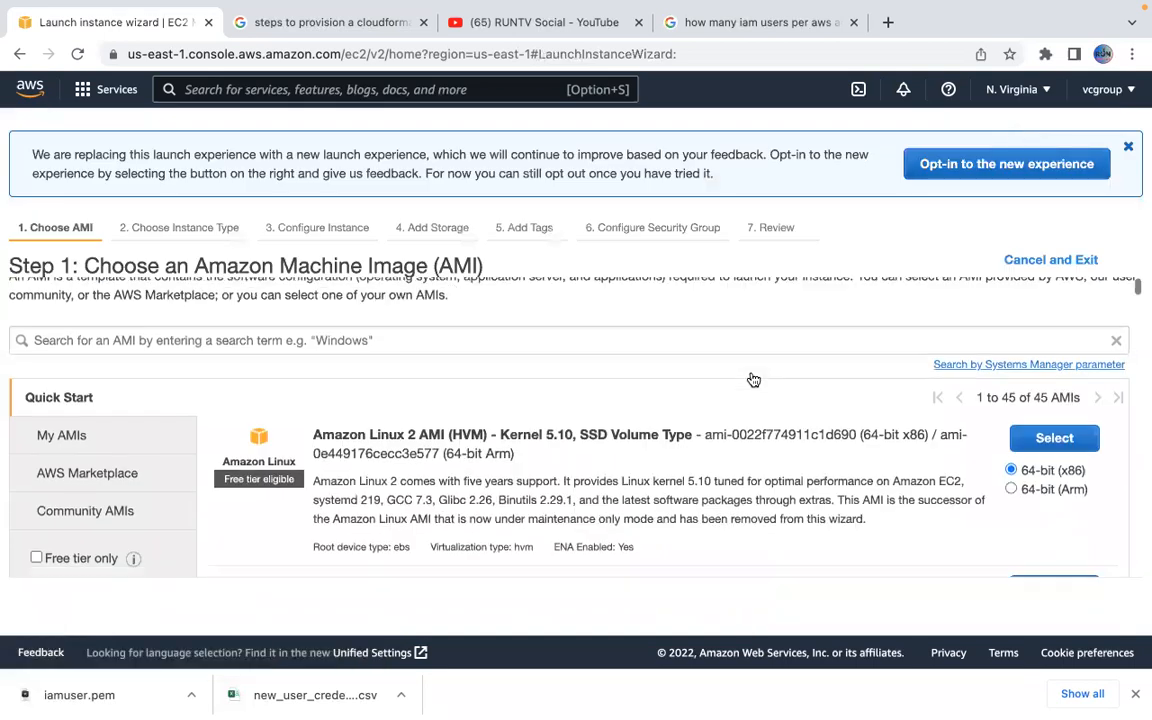
click(1047, 339)
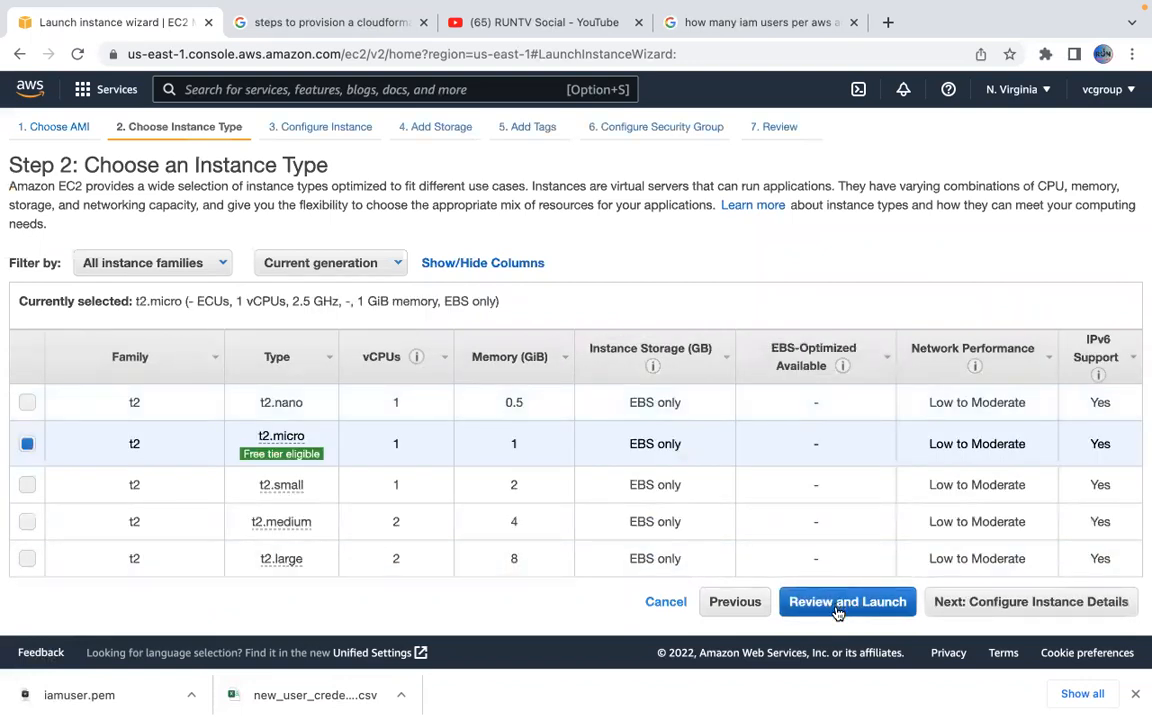
Accept the t2.micro instance type and the default instance details, and proceed to the launch review
click(985, 597)
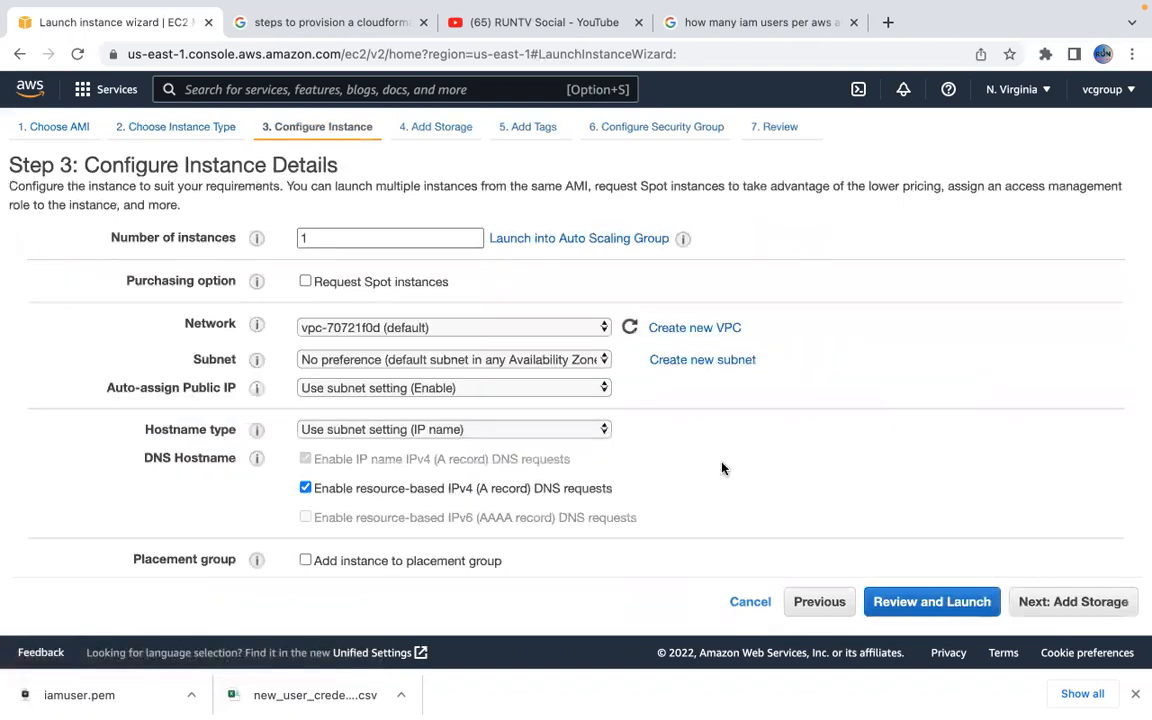
scroll(722, 468, down, 1)
scroll(722, 468, down, 3)
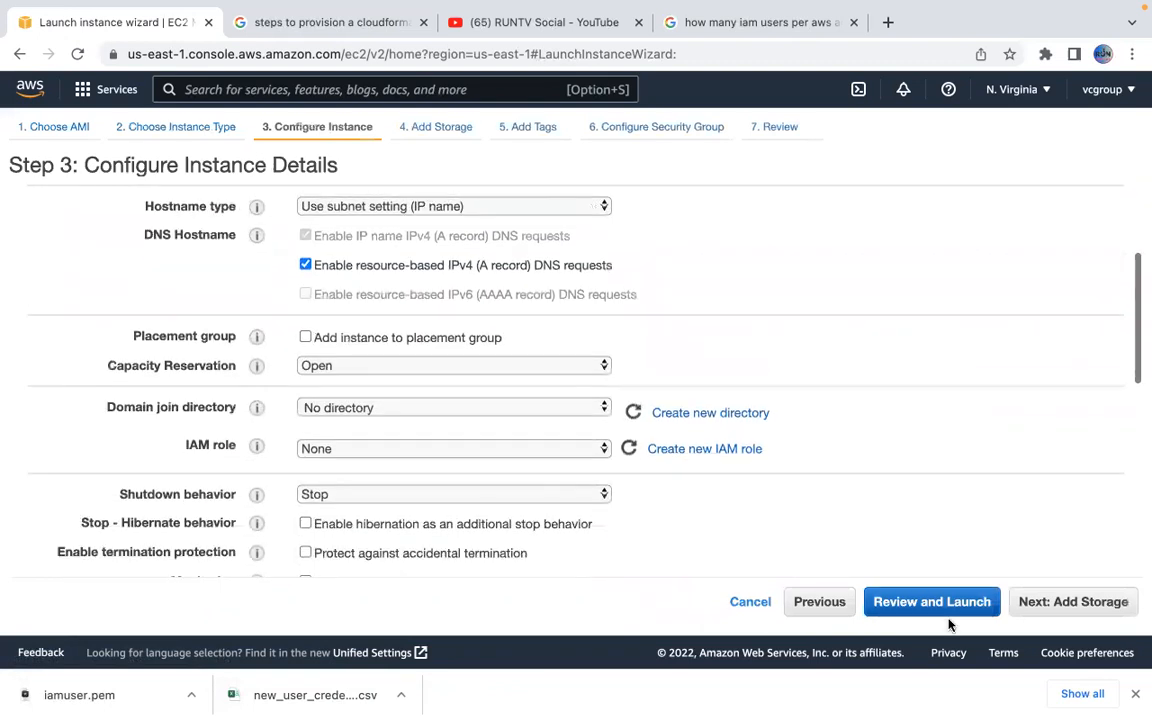
click(931, 601)
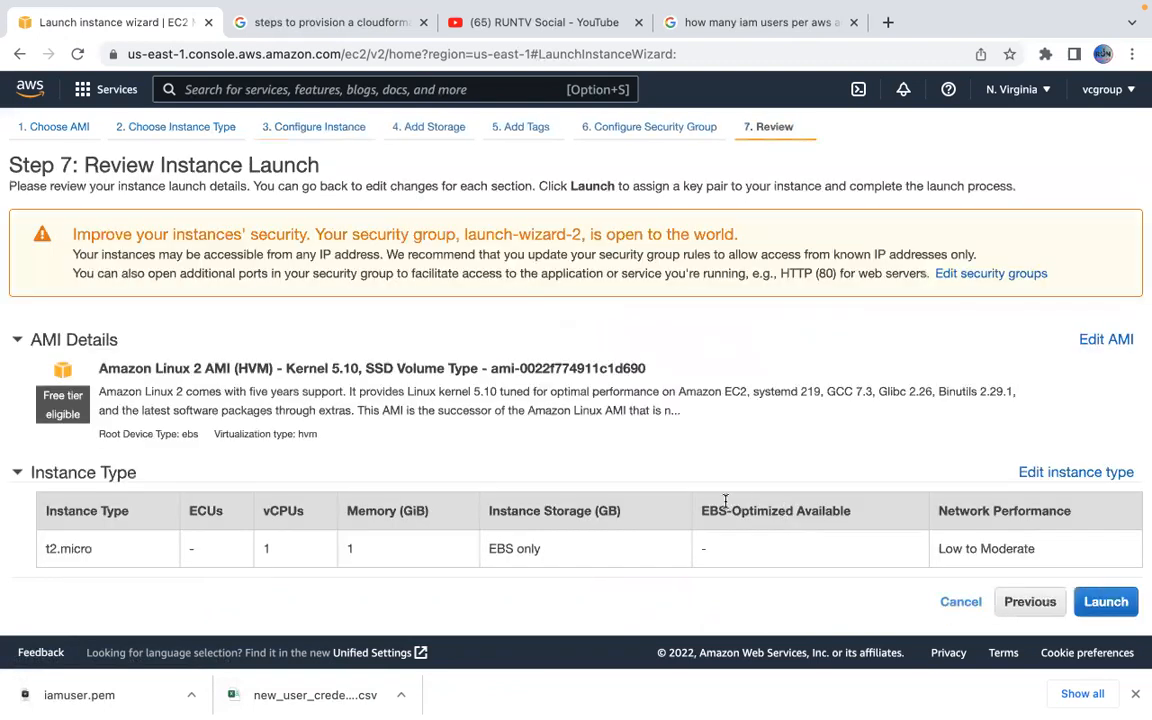
scroll(725, 504, down, 4)
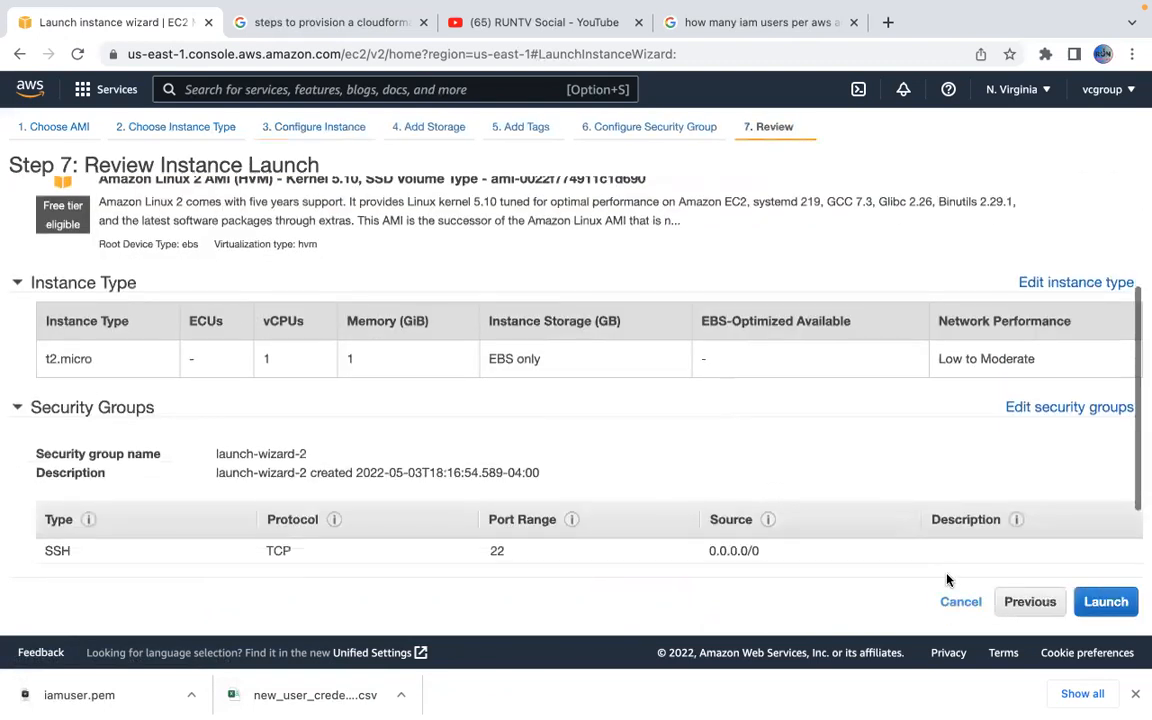
Launch the instance with the existing iamuser | RSA key pair, acknowledging access to the private key file
click(1106, 601)
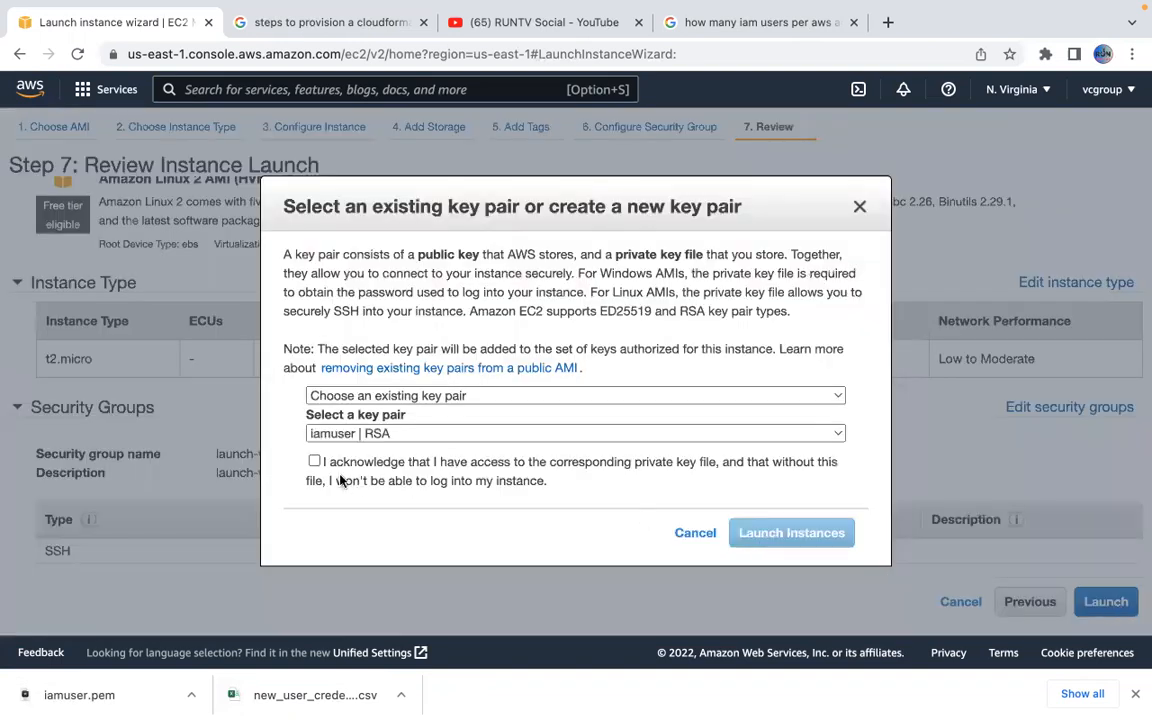
click(434, 435)
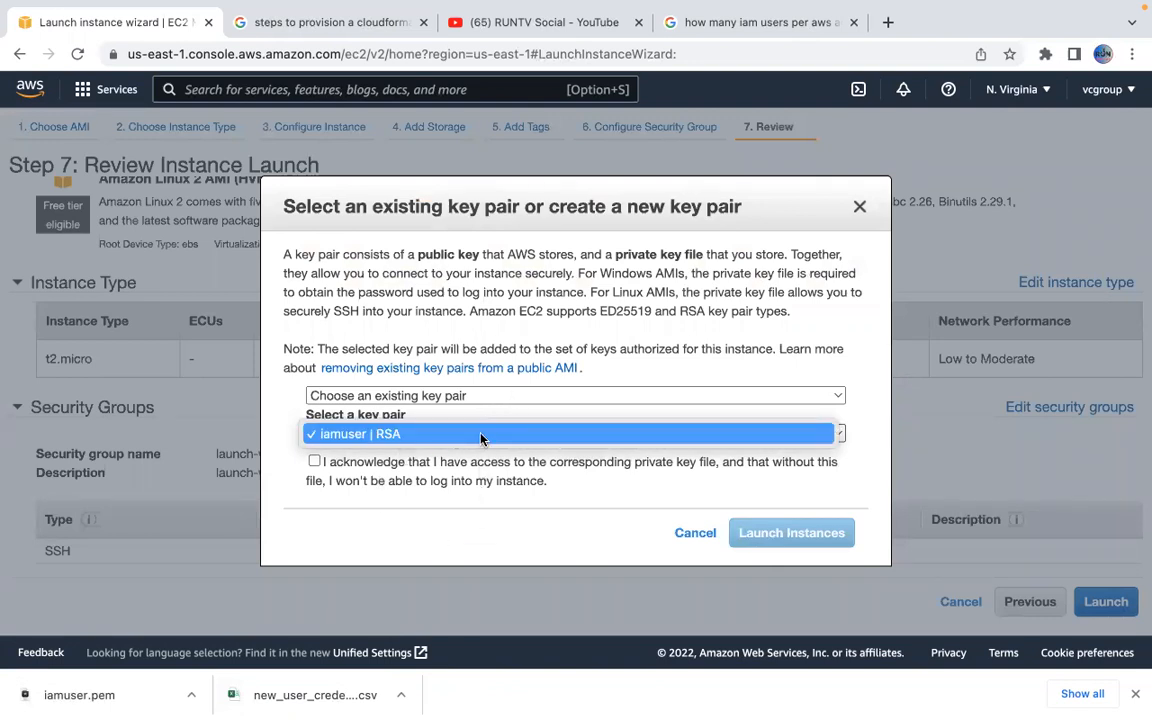
click(515, 397)
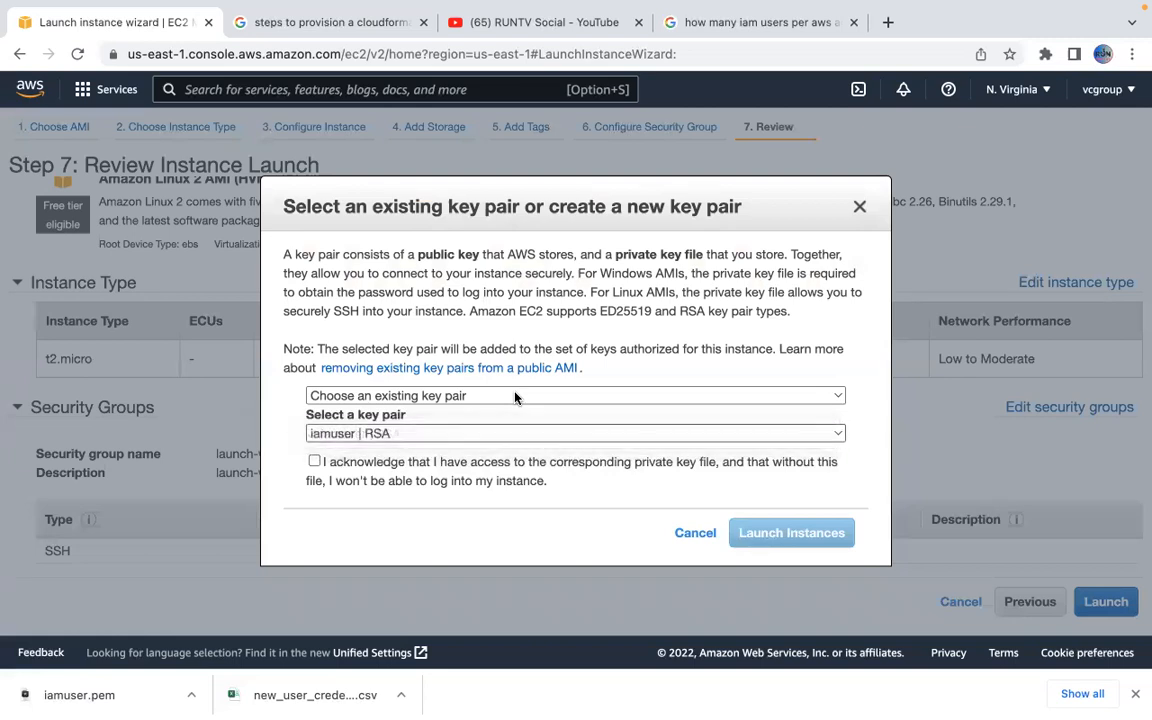
click(487, 432)
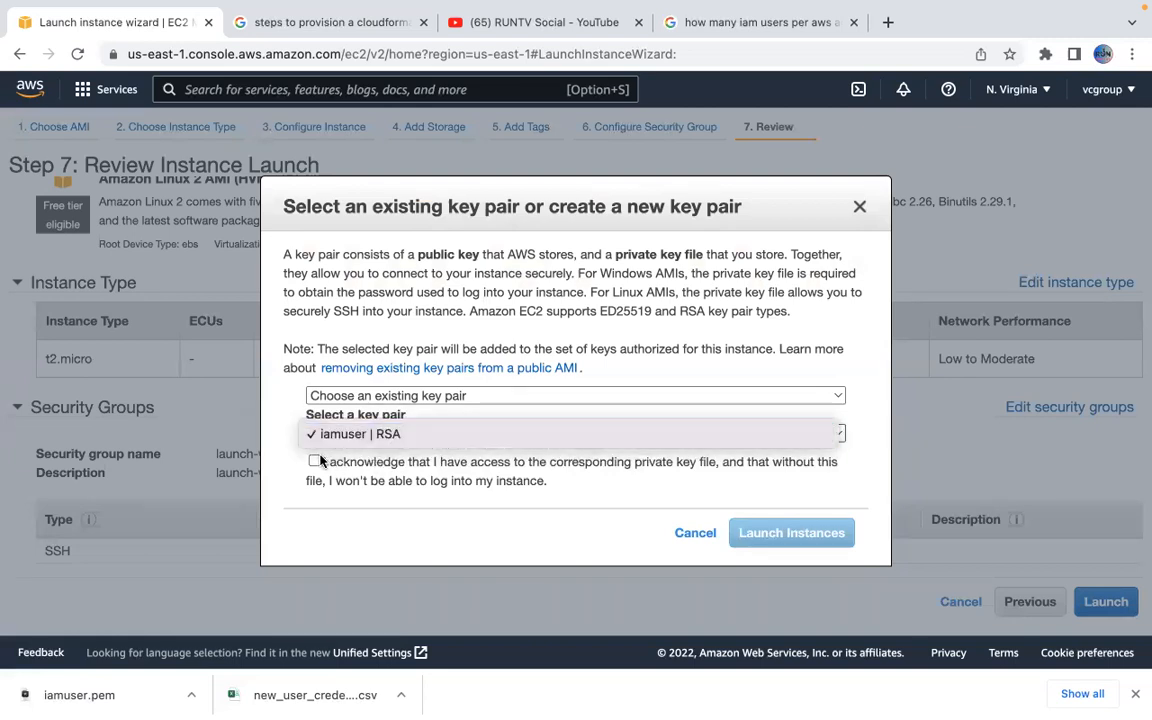
click(365, 433)
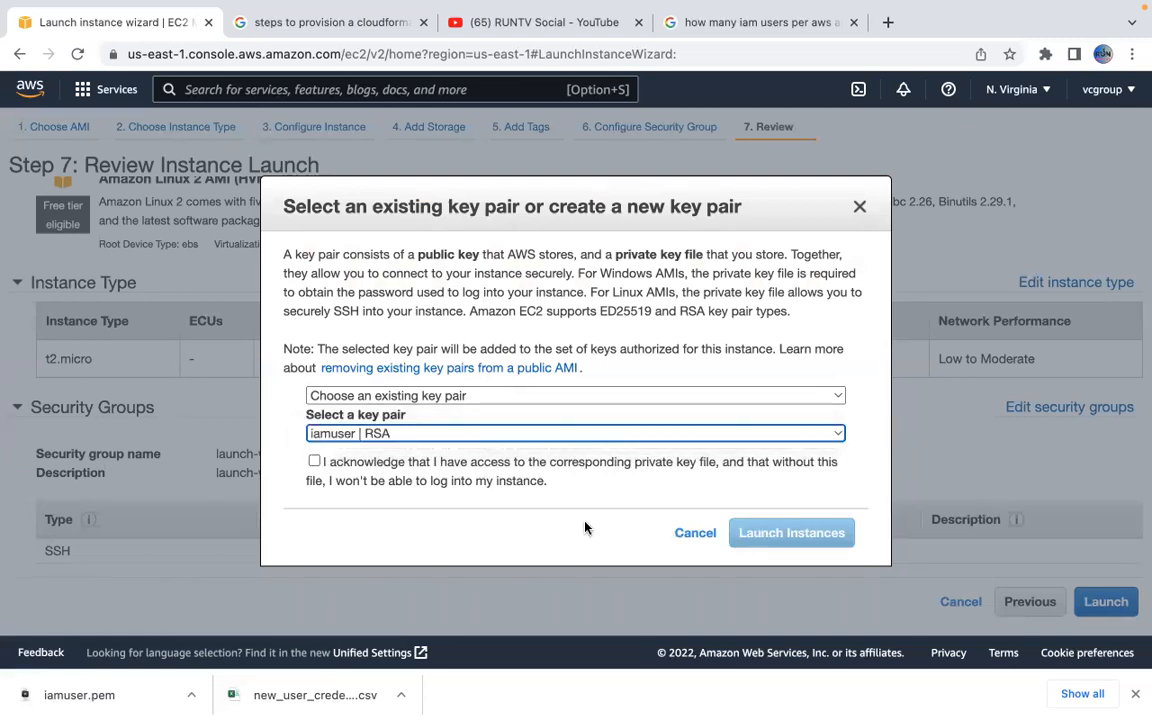
click(314, 463)
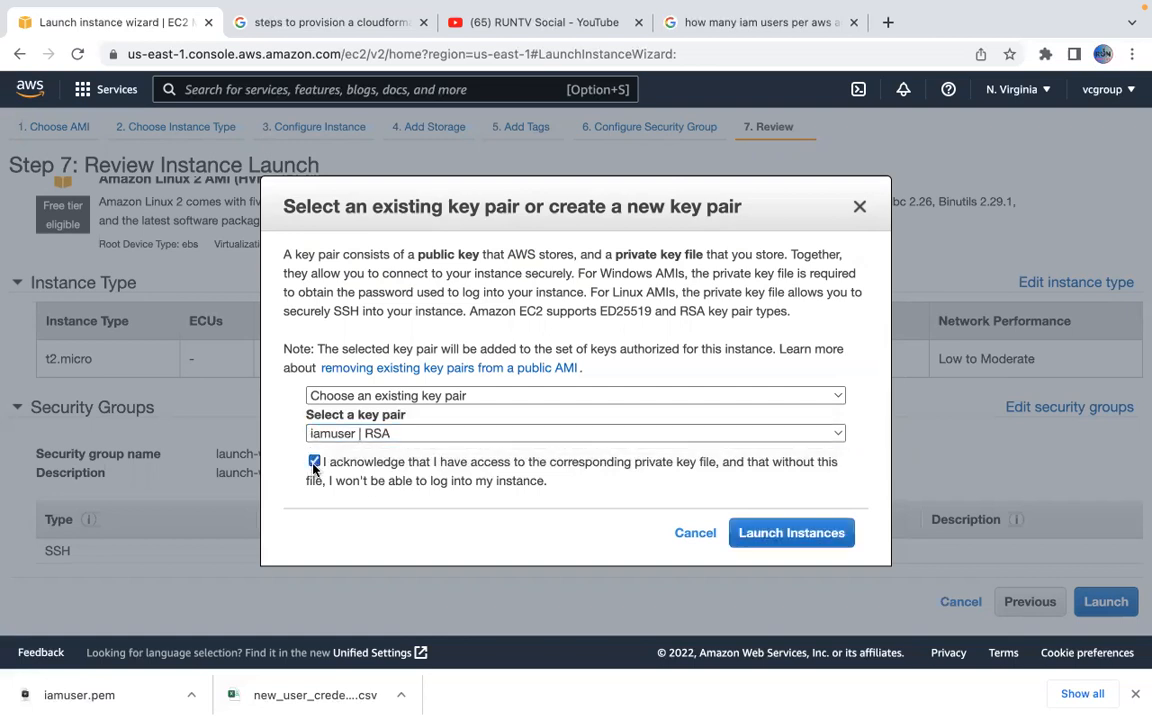
click(773, 535)
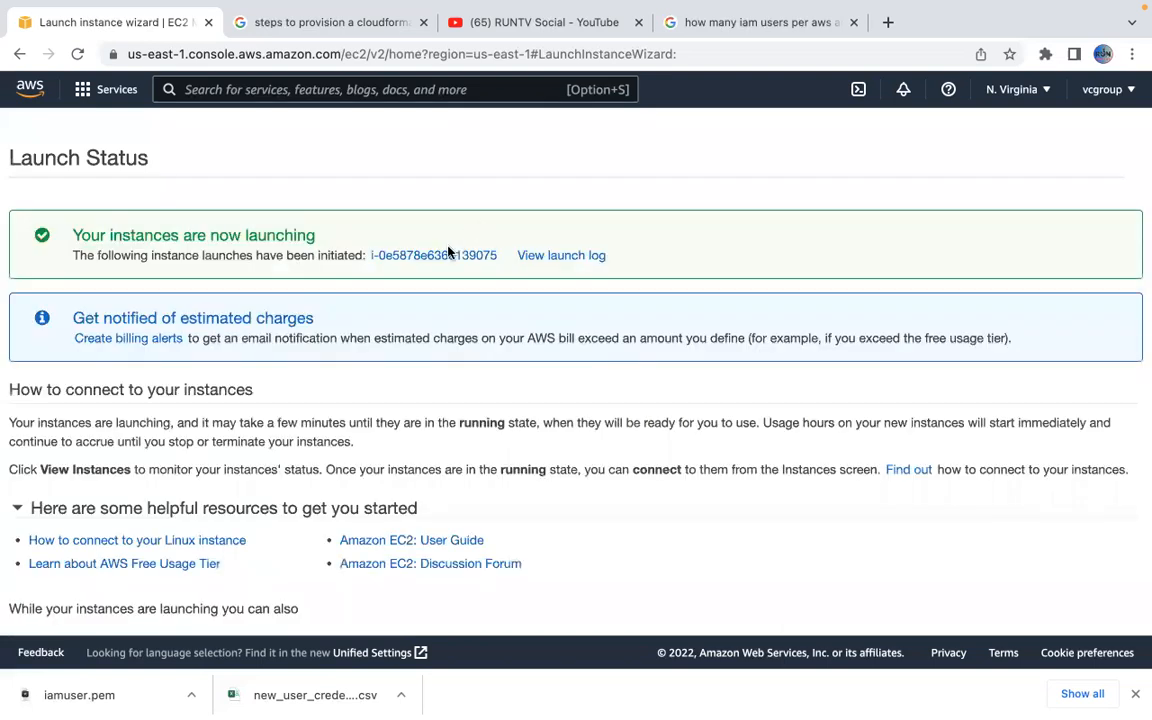
Open the newly launched instance in the instances list and check its availability zone
click(447, 256)
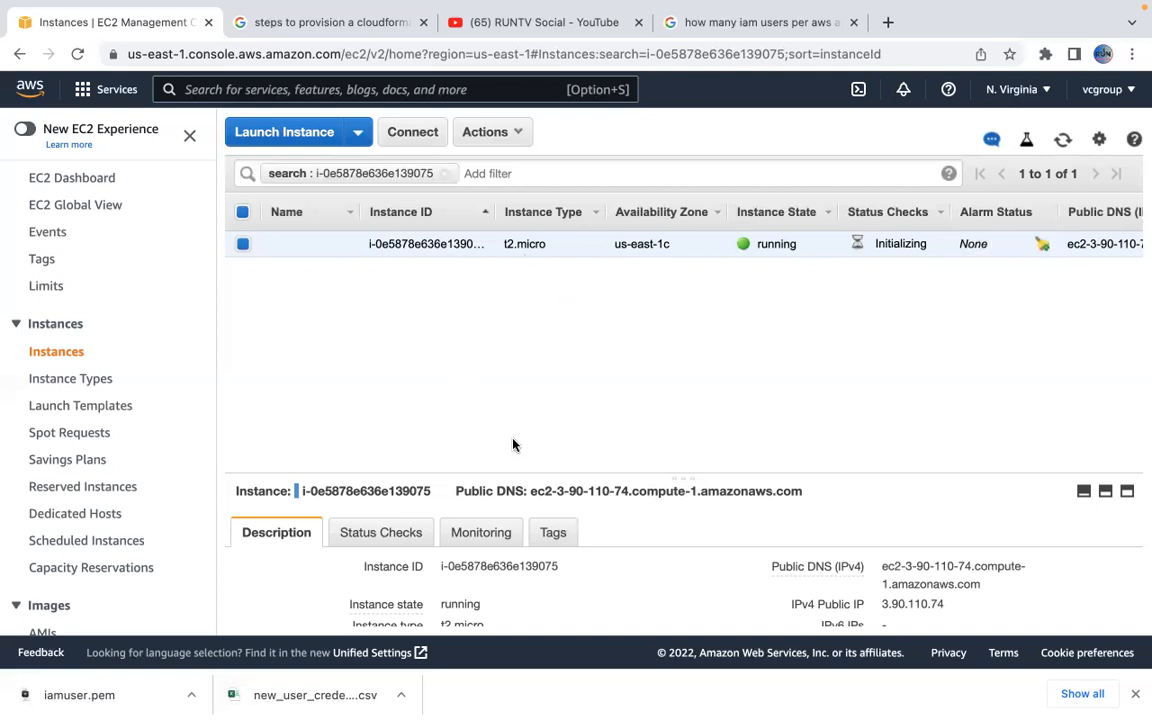
scroll(603, 519, down, 2)
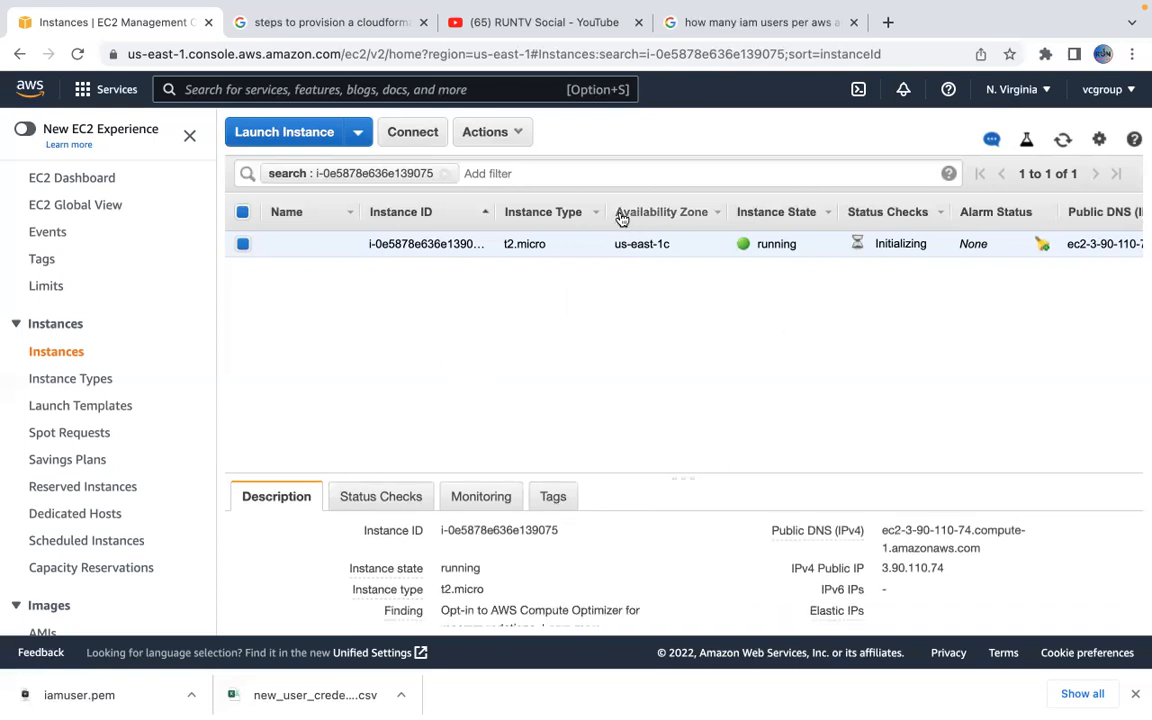
drag(613, 246, 657, 243)
Start creating a new Elastic Block Store volume and set its size to 20 GiB
scroll(149, 454, down, 5)
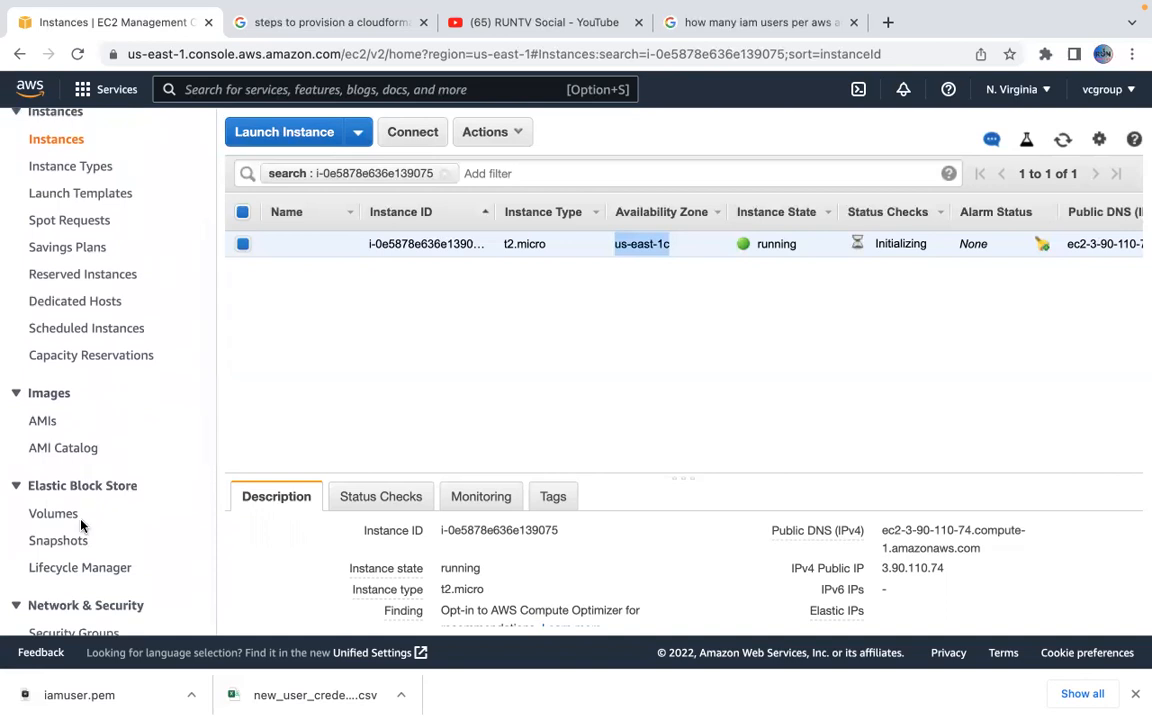
click(67, 516)
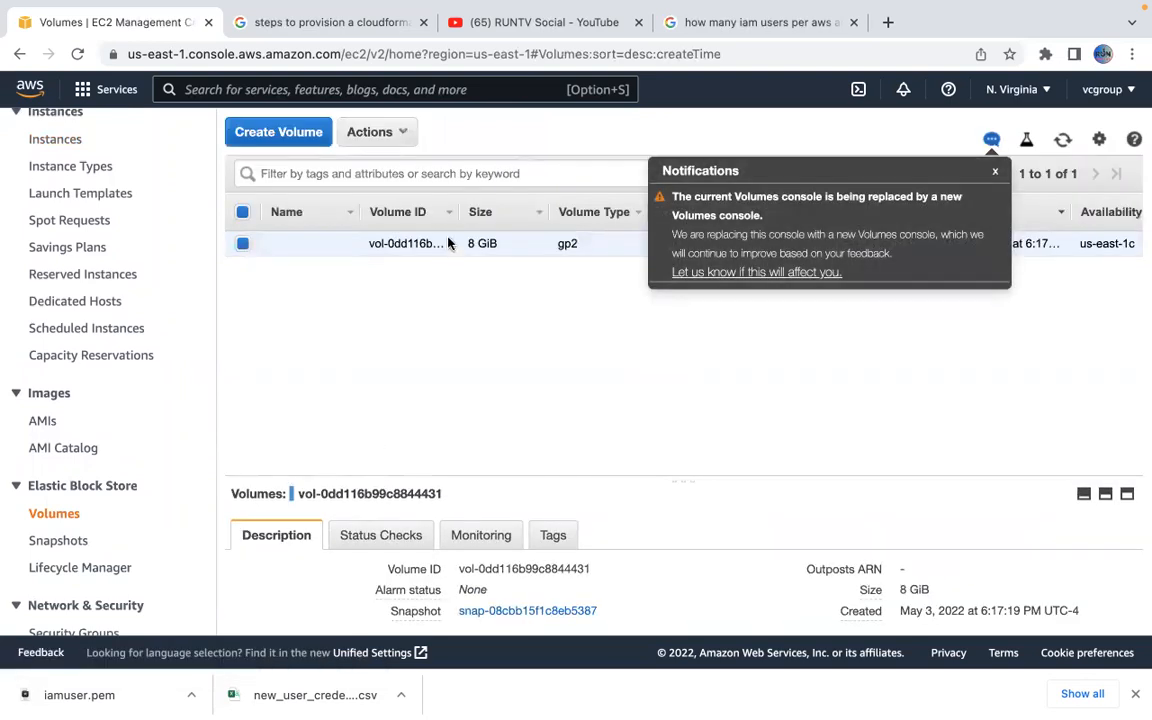
click(288, 143)
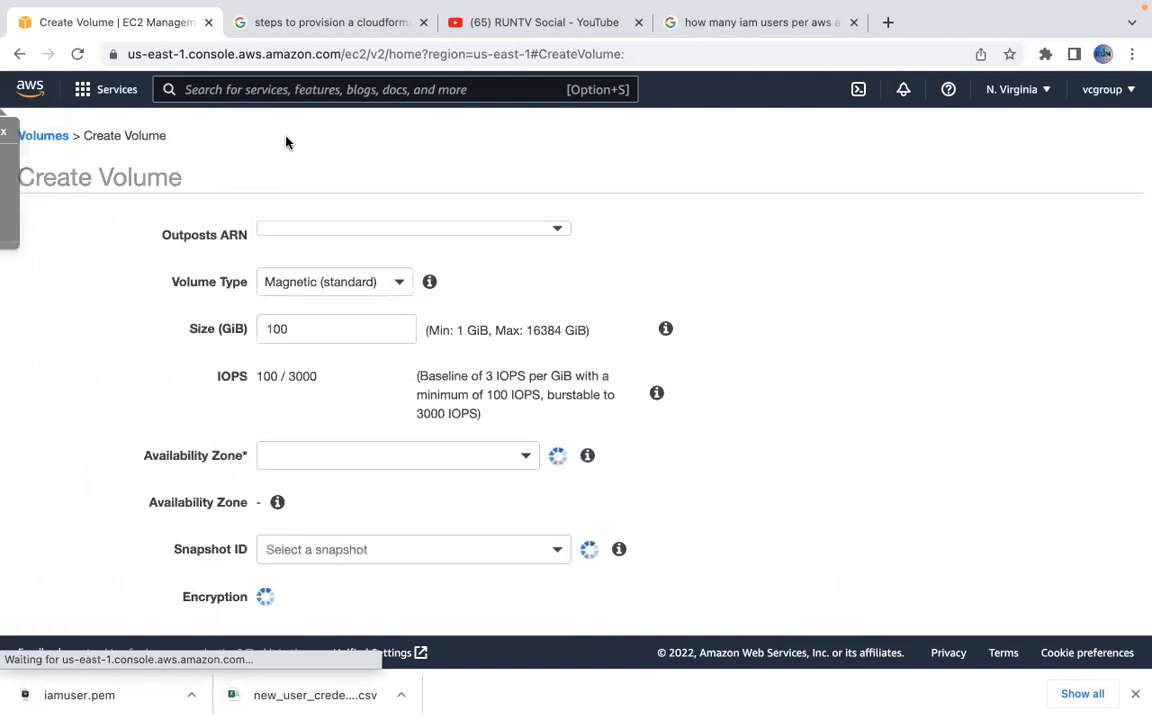
double_click(322, 273)
key(BackSpace)
text(20)
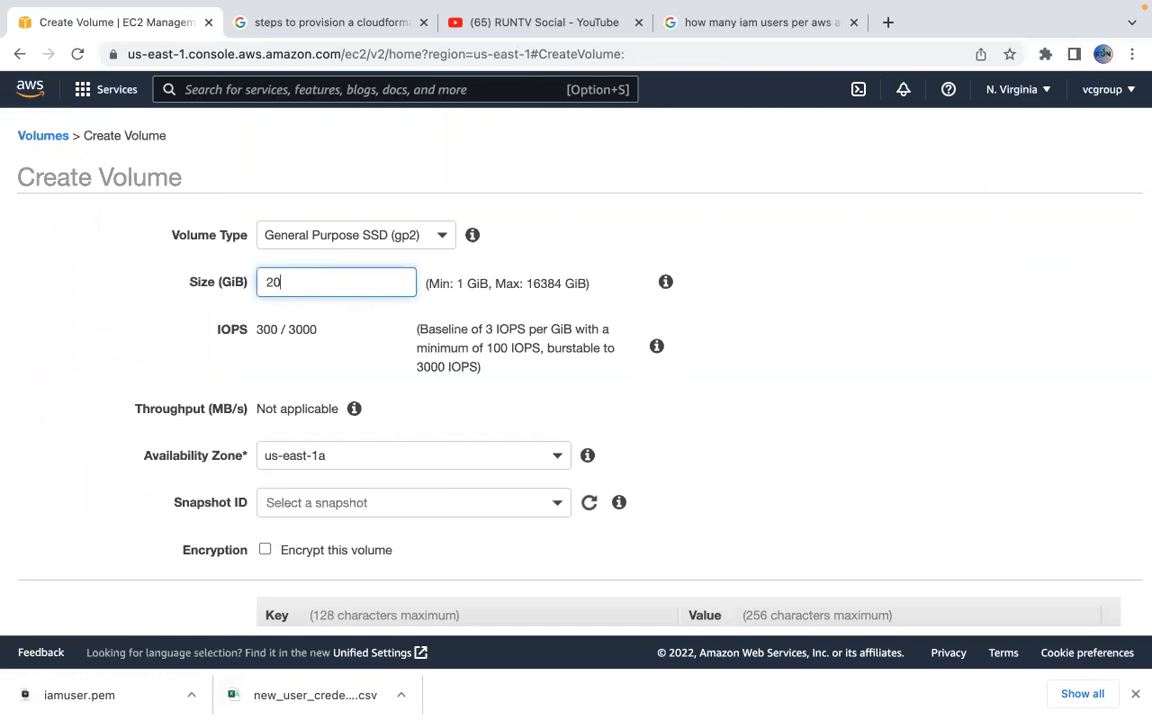
Set the volume's availability zone to us-east-1c and create the volume
click(408, 469)
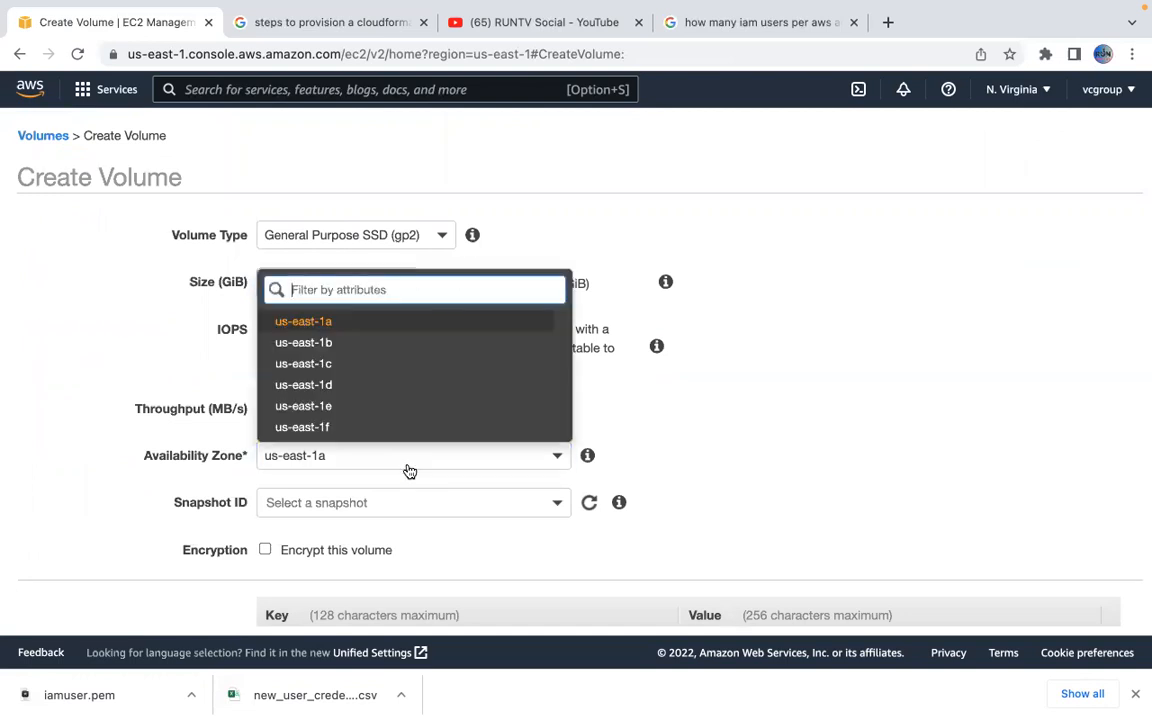
click(363, 371)
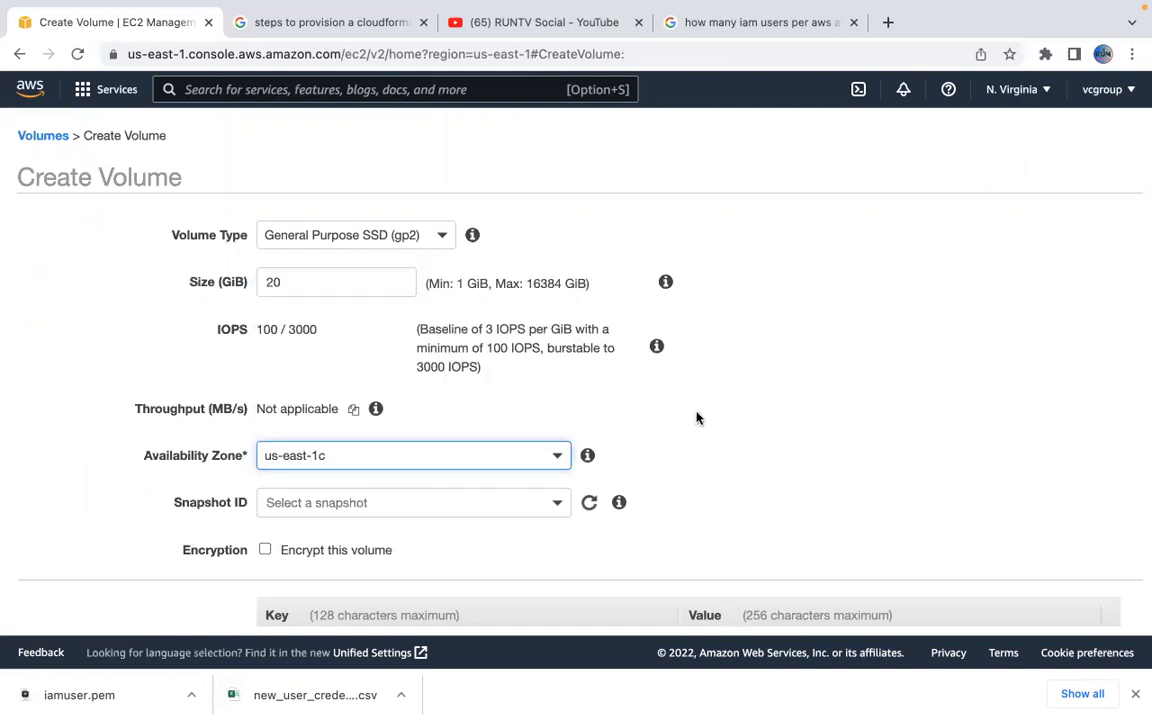
scroll(697, 418, down, 2)
scroll(460, 401, down, 1)
scroll(442, 360, down, 2)
scroll(449, 620, down, 1)
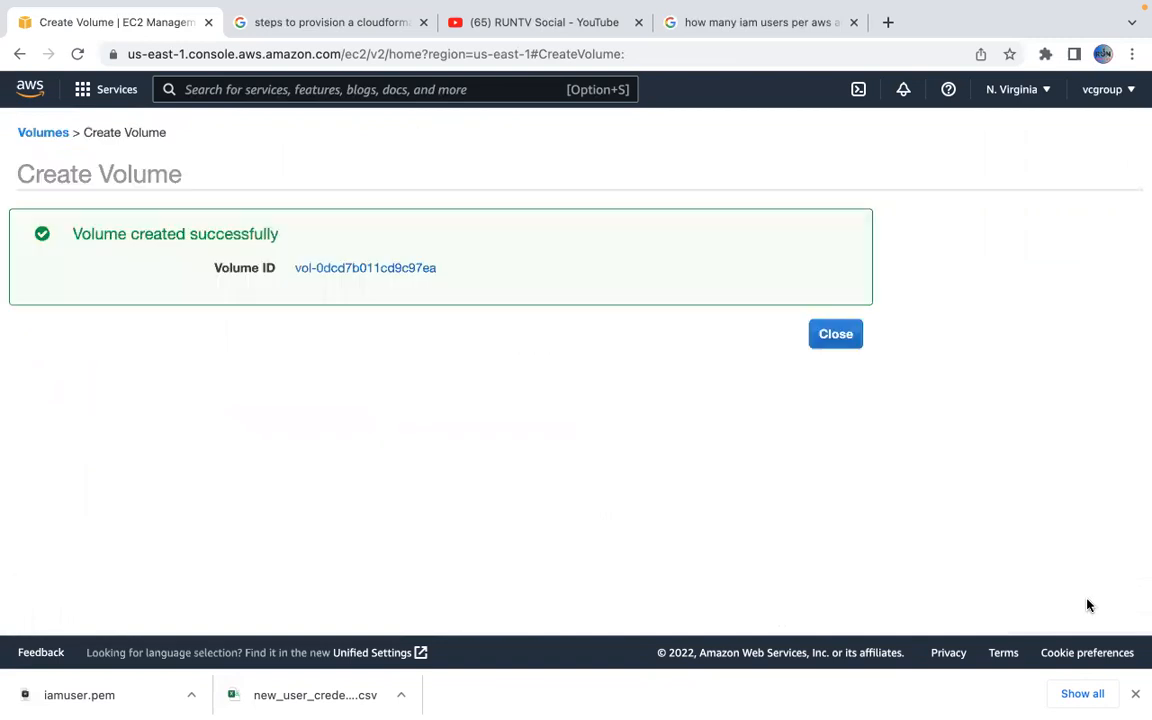
Open the newly created volume in the volumes list and check its availability zone and state
click(366, 268)
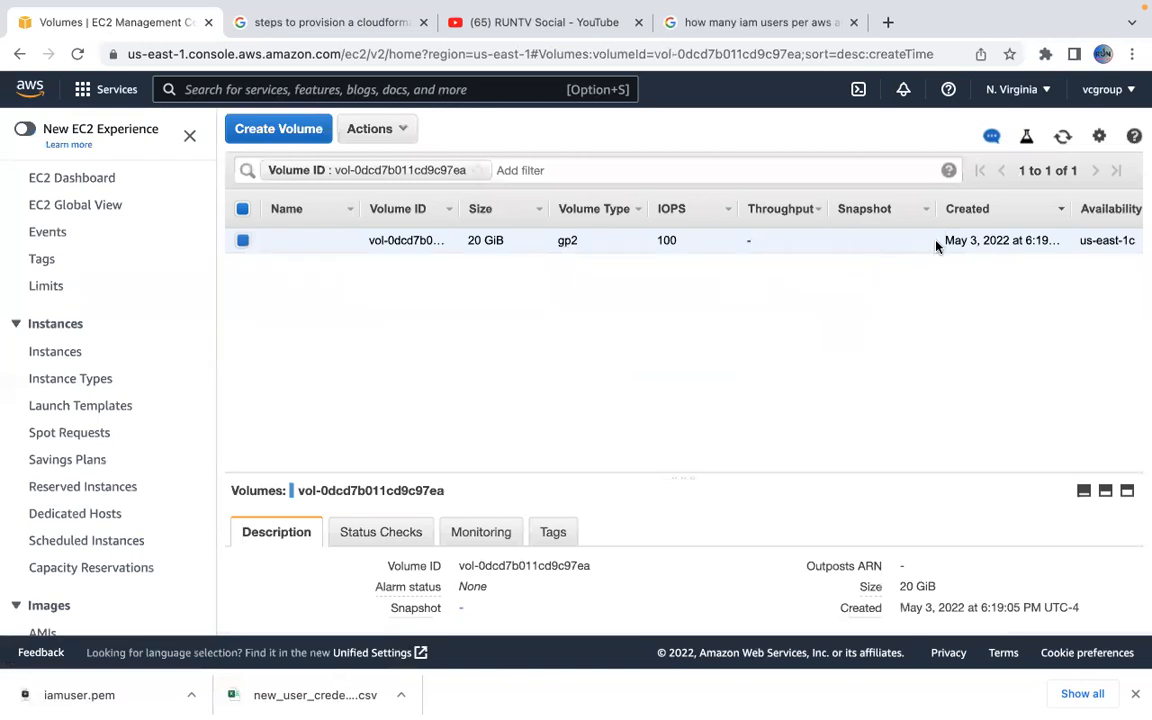
scroll(902, 306, right, 5)
scroll(902, 306, right, 1)
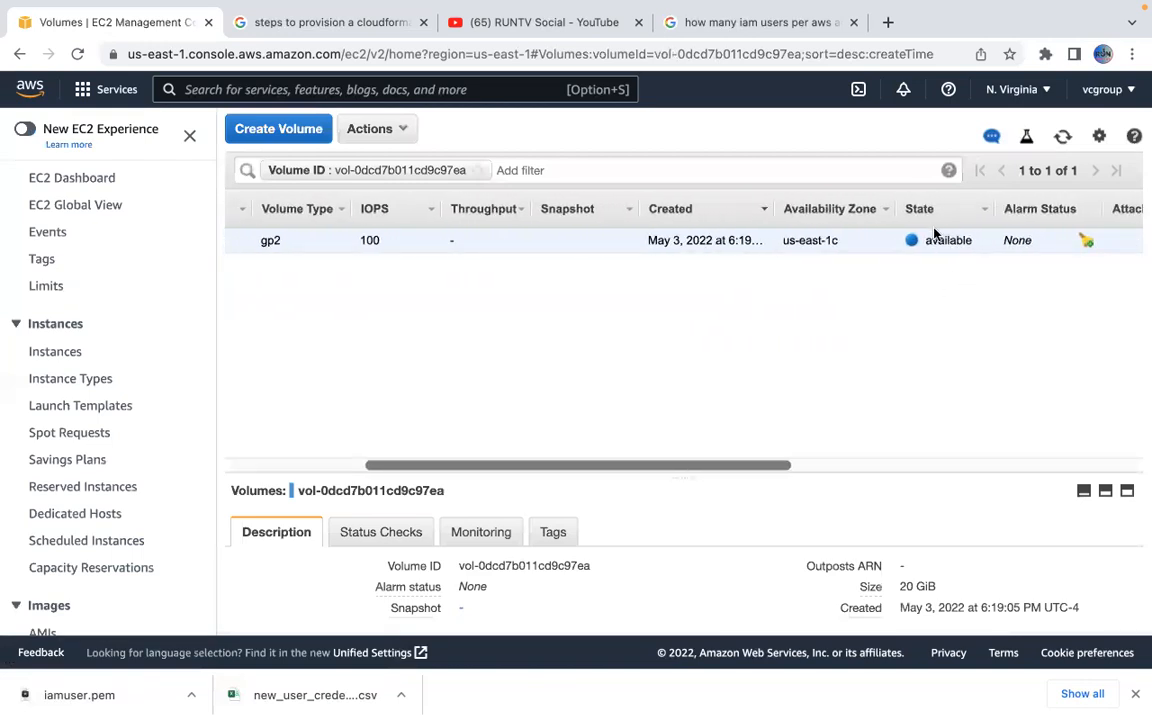
scroll(319, 262, left, 3)
scroll(265, 302, left, 3)
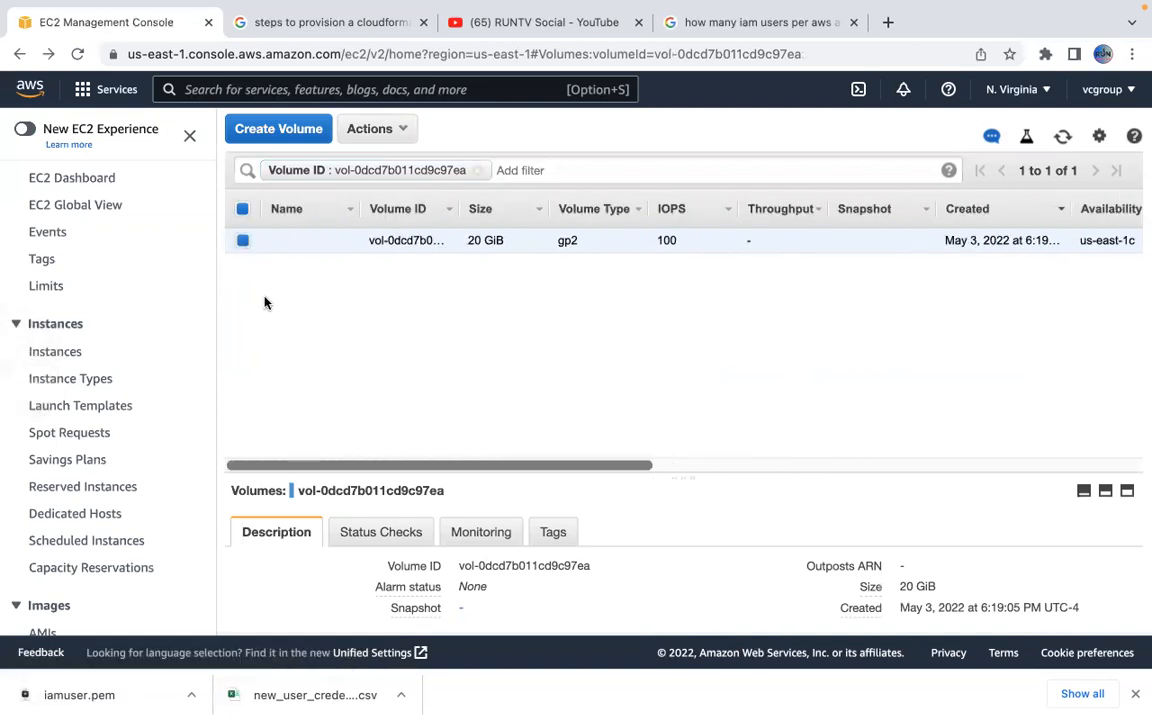
Attach the 20 GiB volume to the running instance i-0e5878e636e139075 as device /dev/sdf and check the volume's state
click(403, 138)
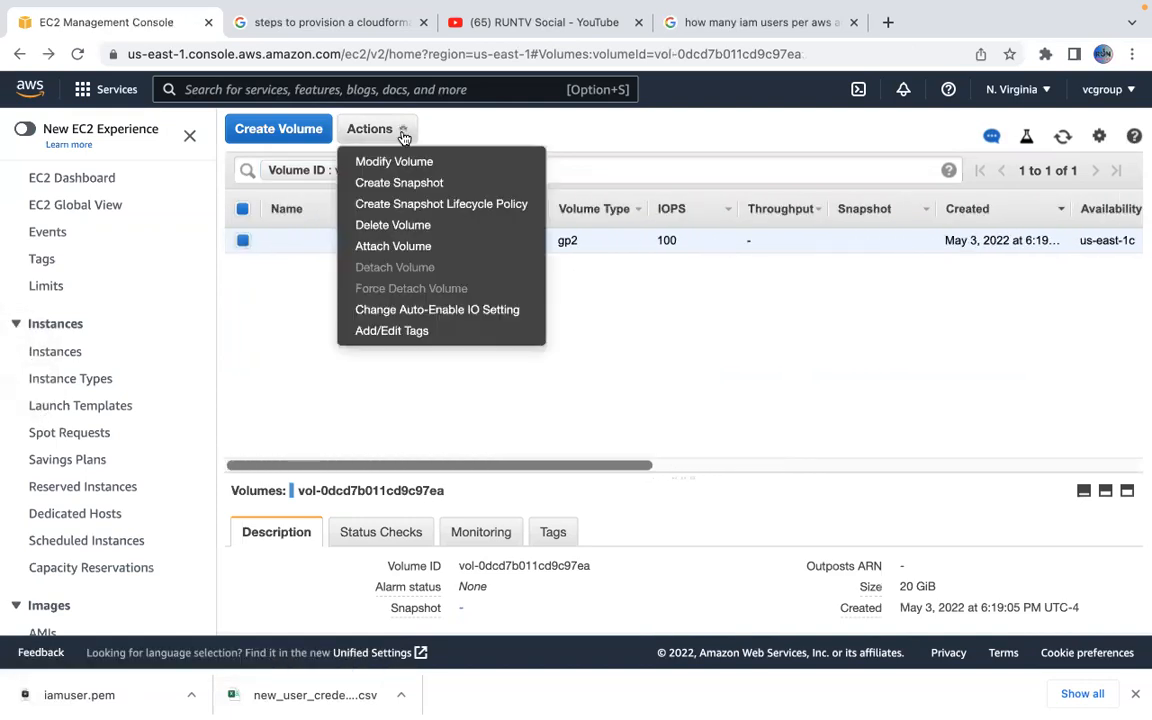
click(428, 247)
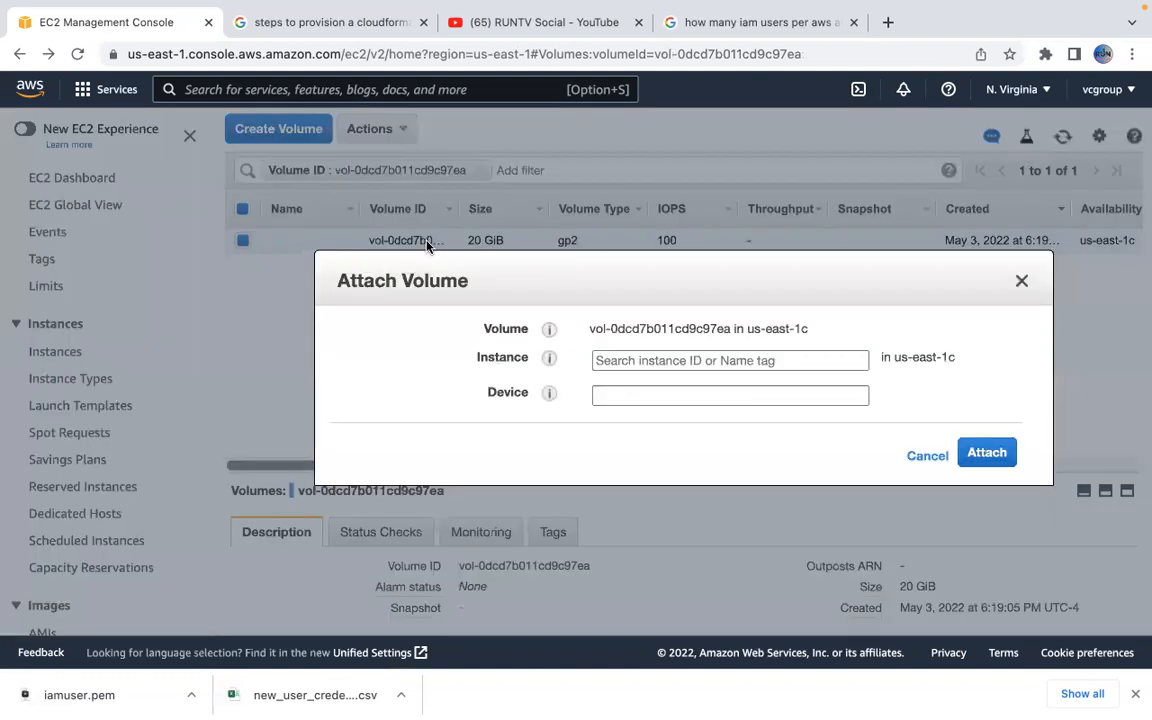
click(661, 362)
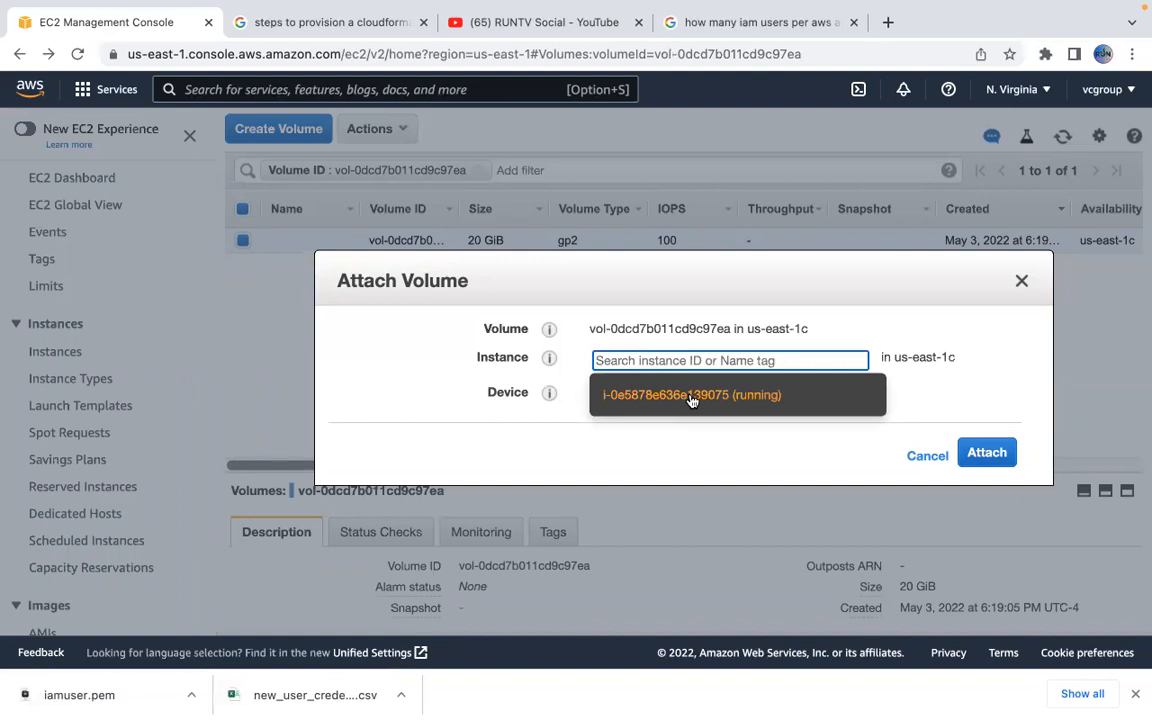
click(691, 396)
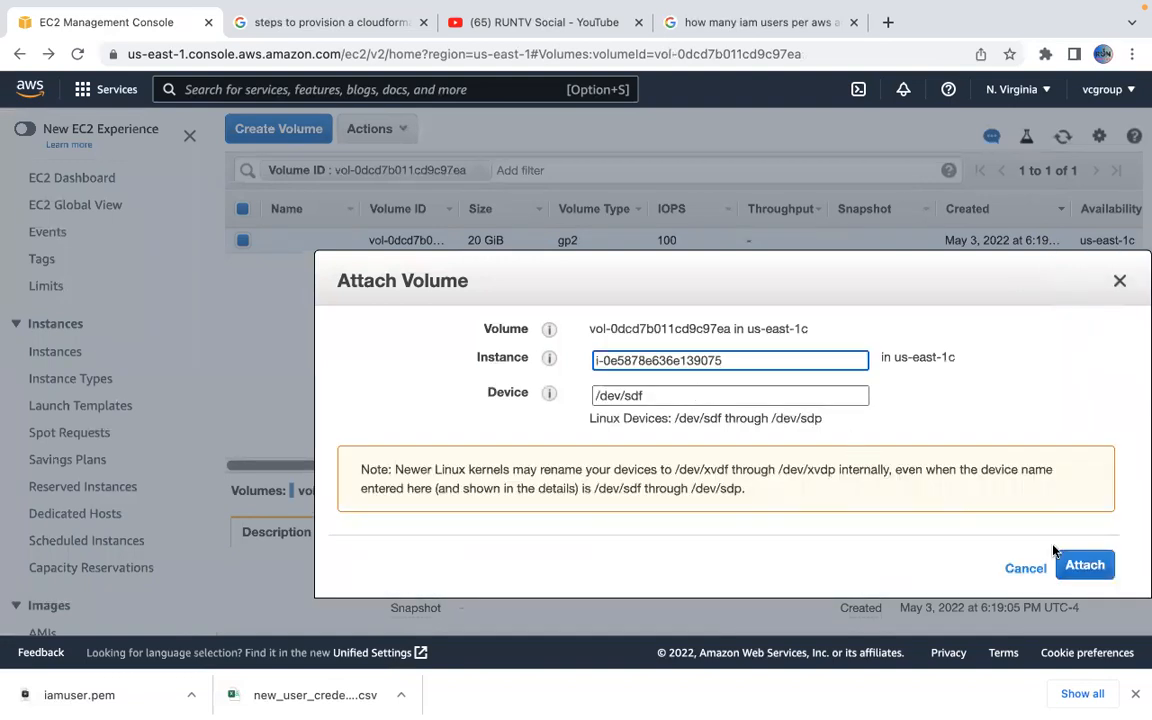
click(1096, 566)
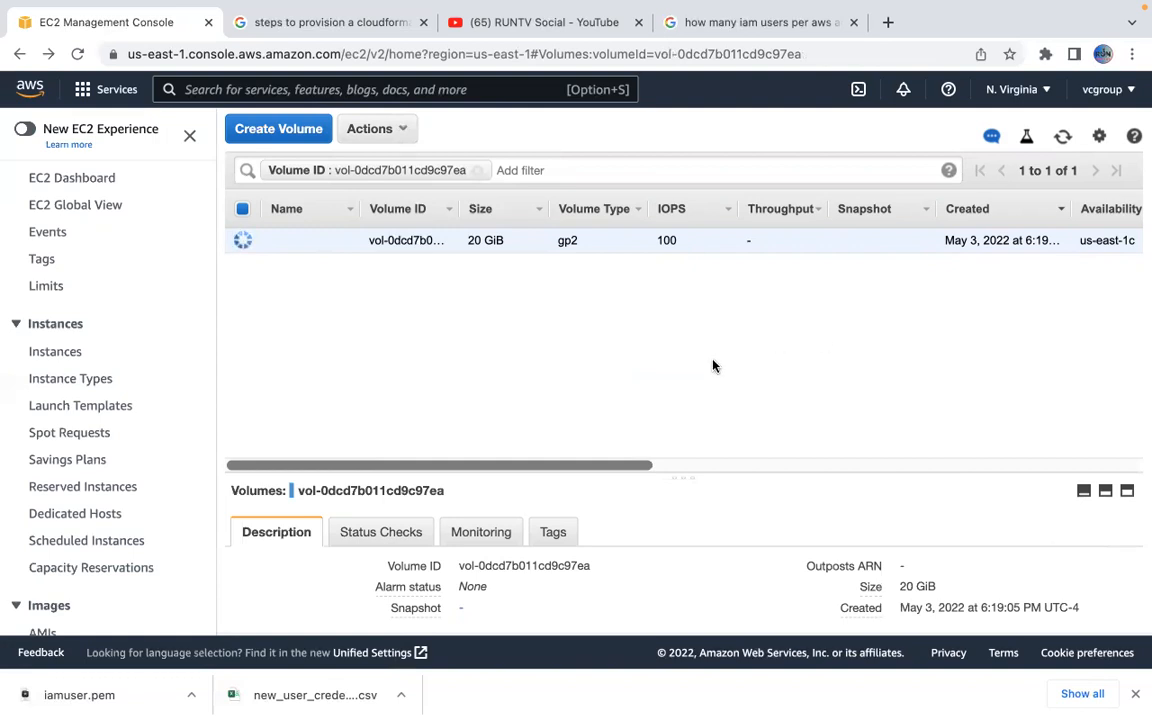
scroll(854, 365, right, 3)
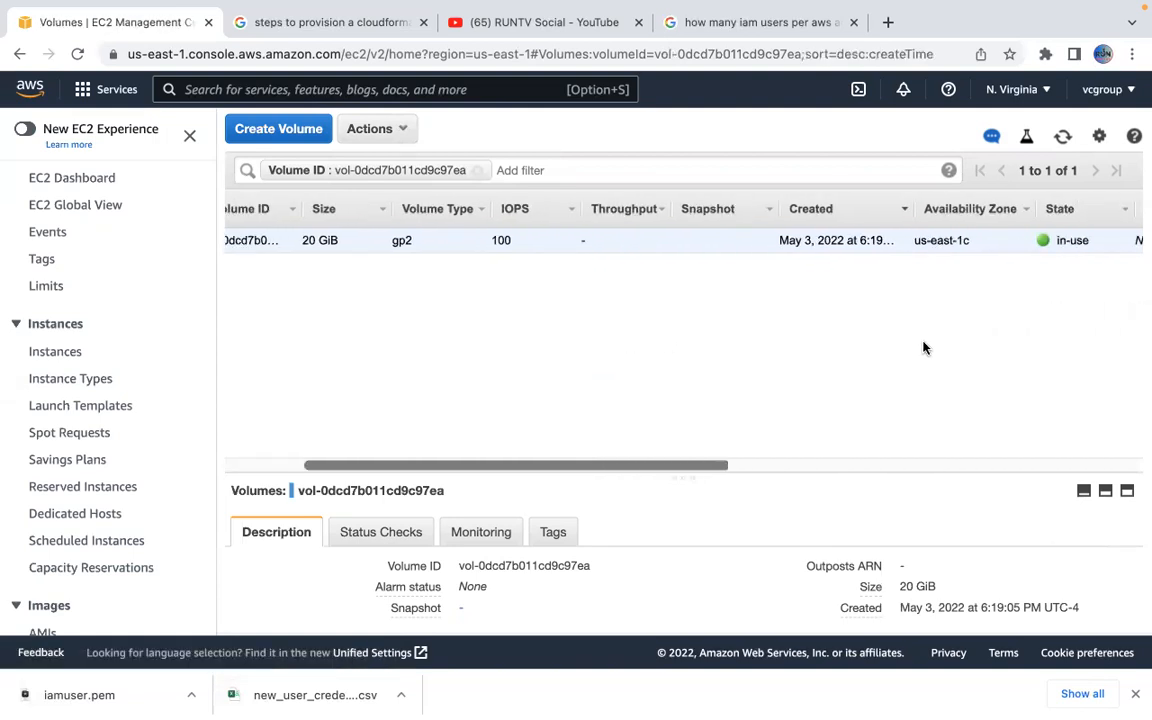
Open the tag editor for the running t2.micro instance in the instances list
scroll(923, 347, right, 2)
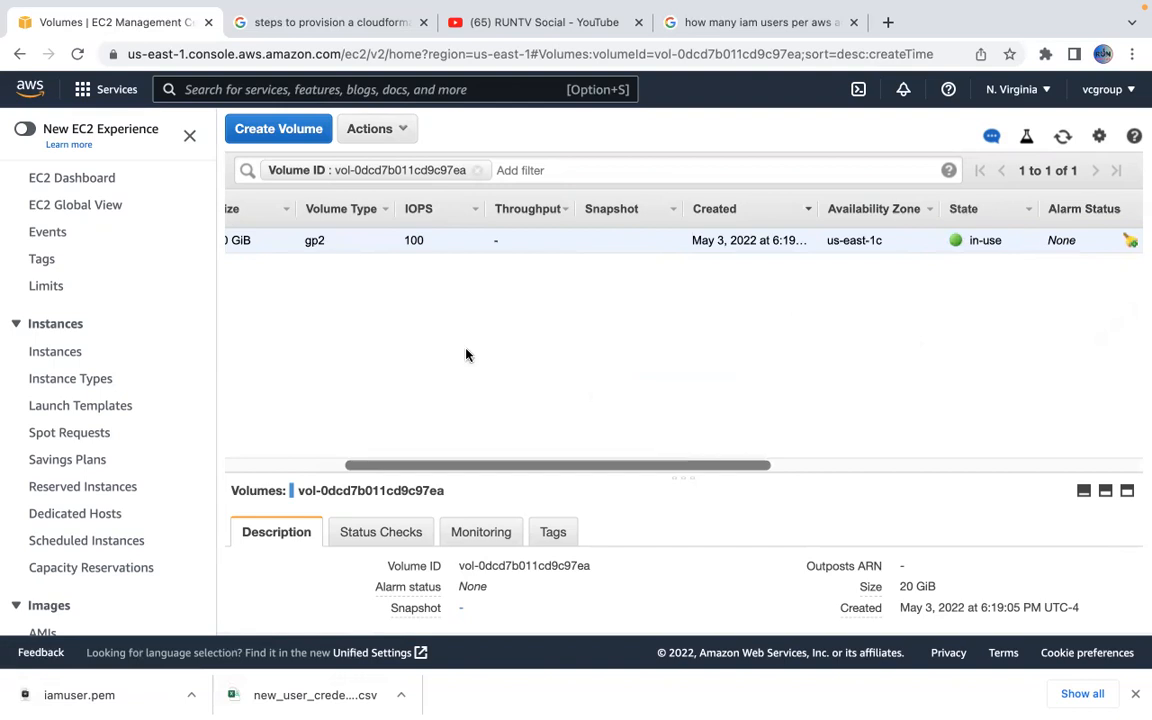
click(52, 352)
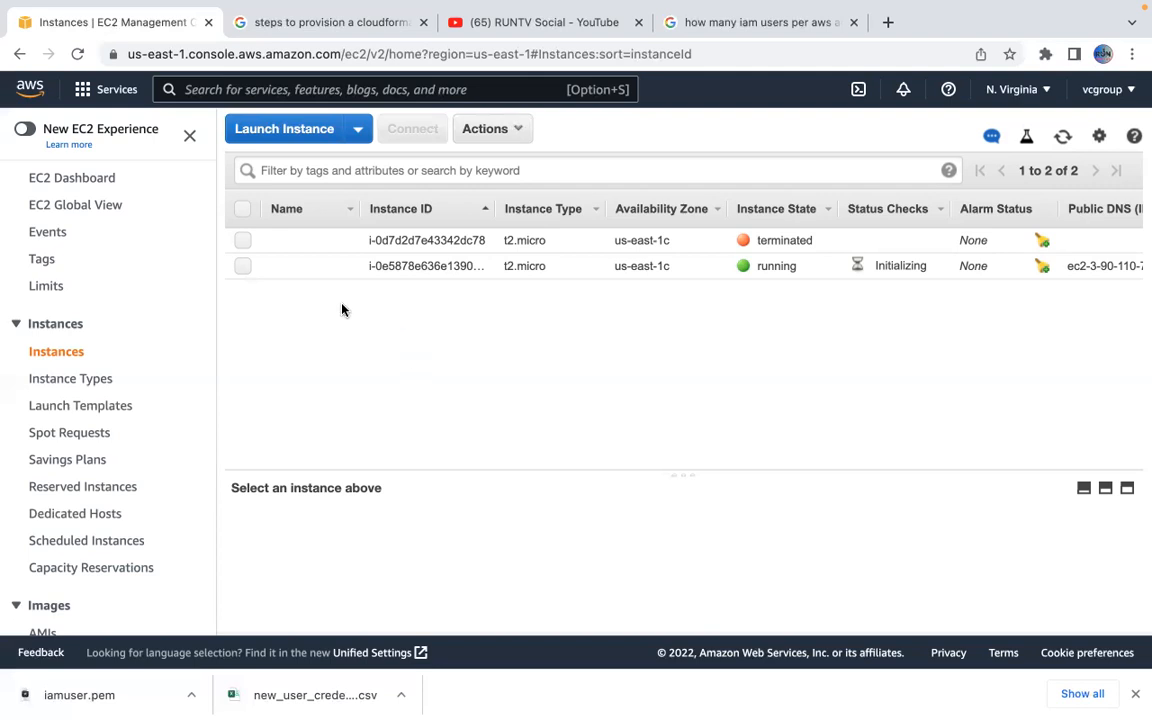
scroll(187, 445, down, 1)
scroll(187, 445, down, 1)
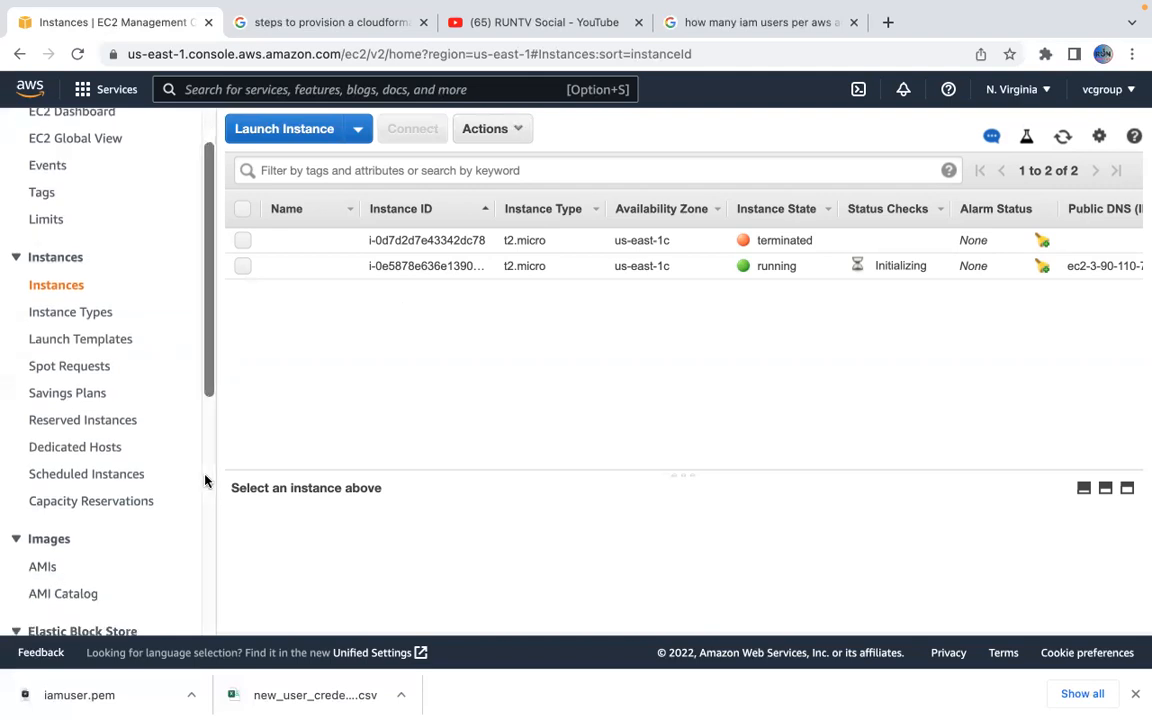
scroll(173, 428, down, 2)
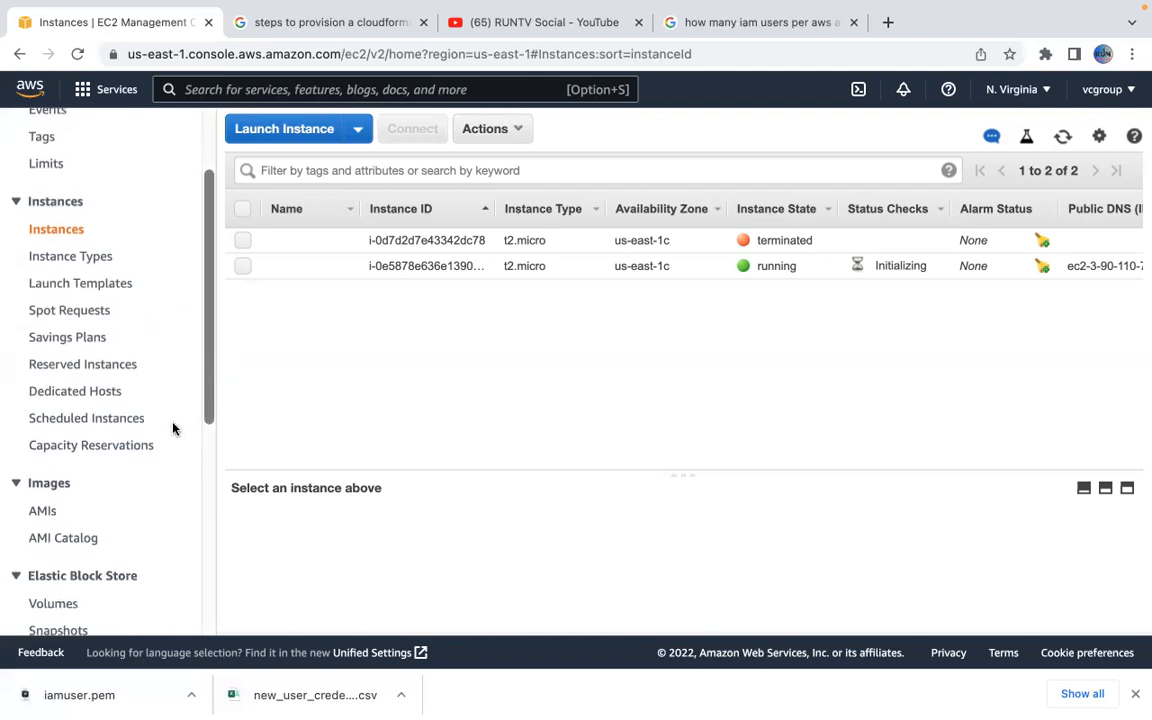
scroll(150, 480, down, 6)
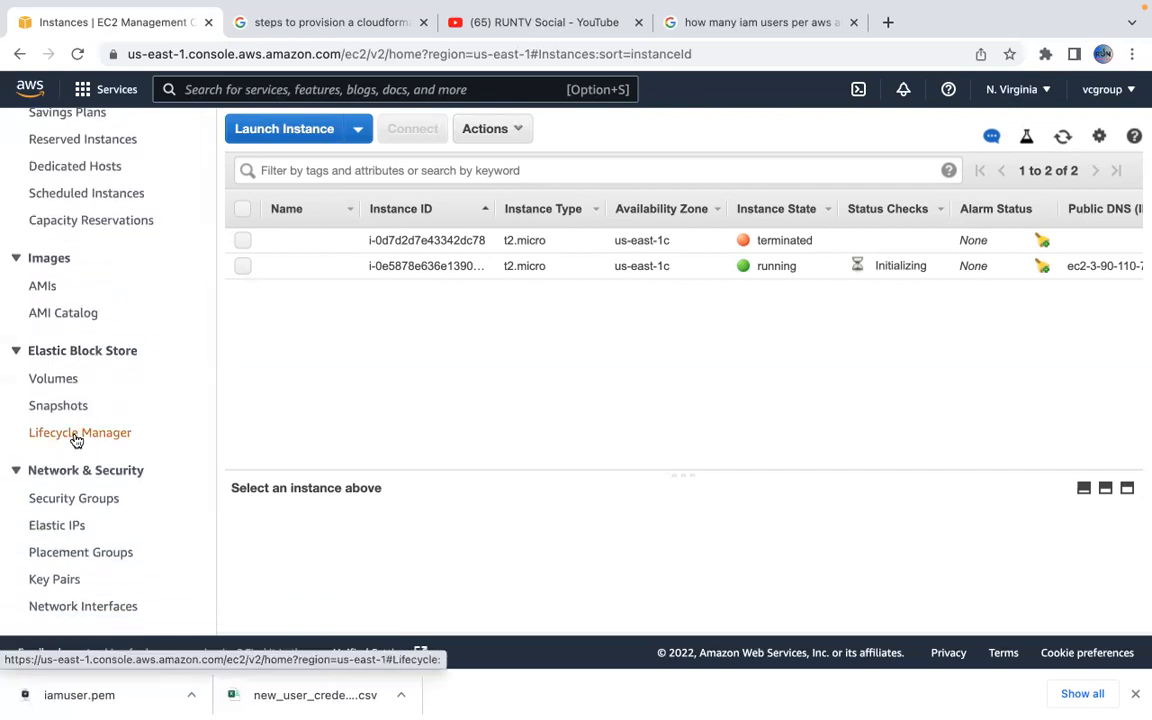
click(246, 268)
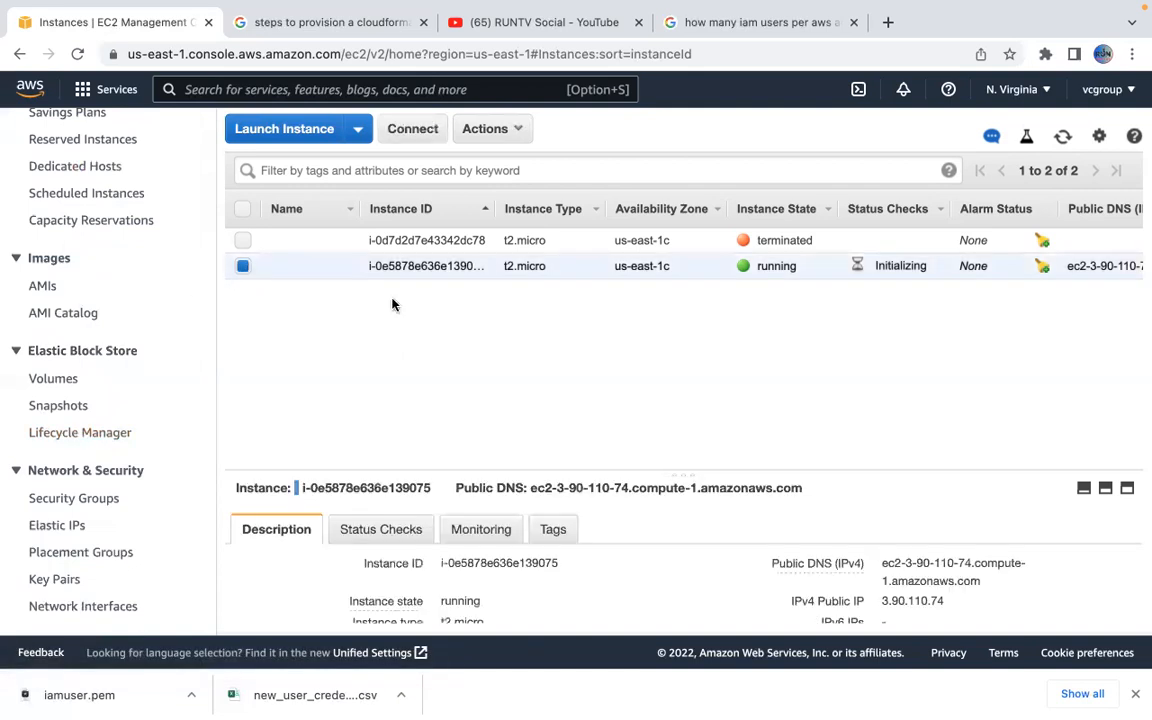
click(557, 535)
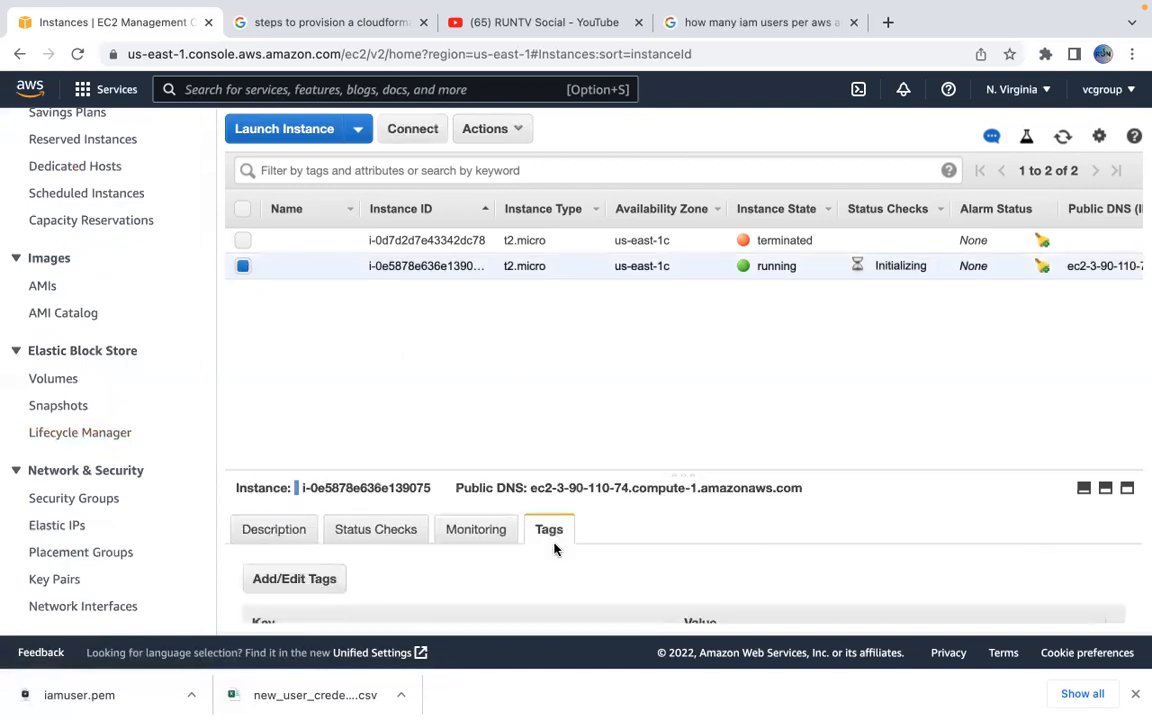
scroll(555, 545, down, 2)
click(299, 518)
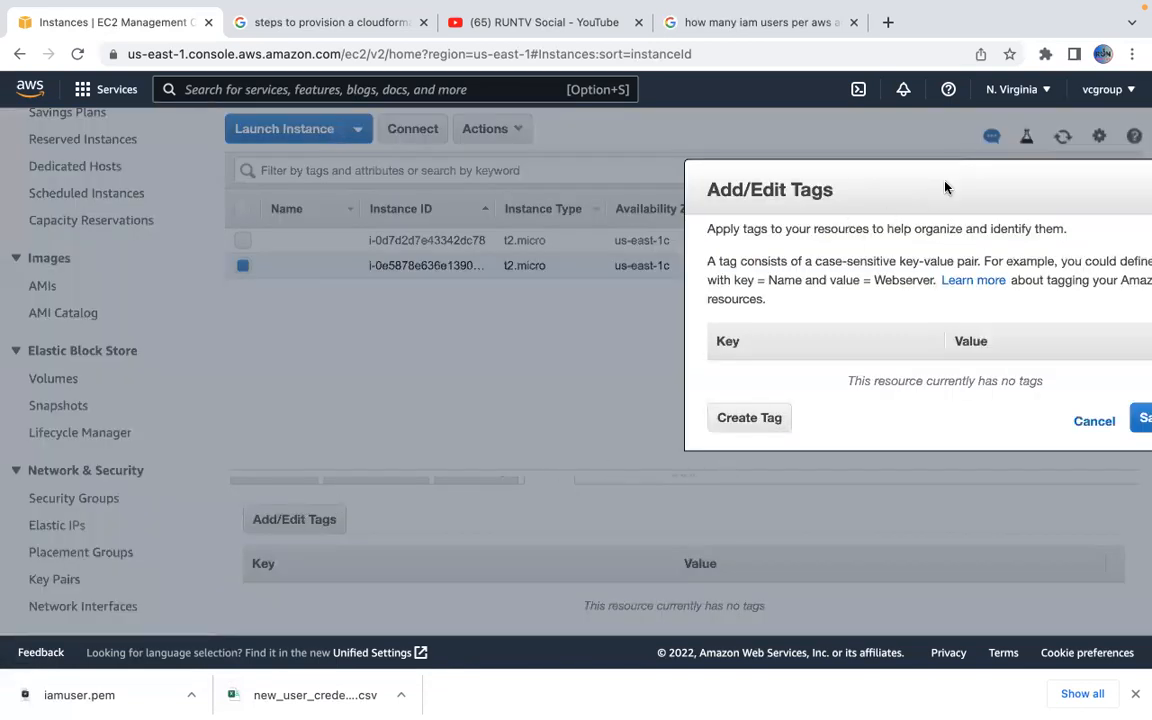
drag(944, 180, 746, 199)
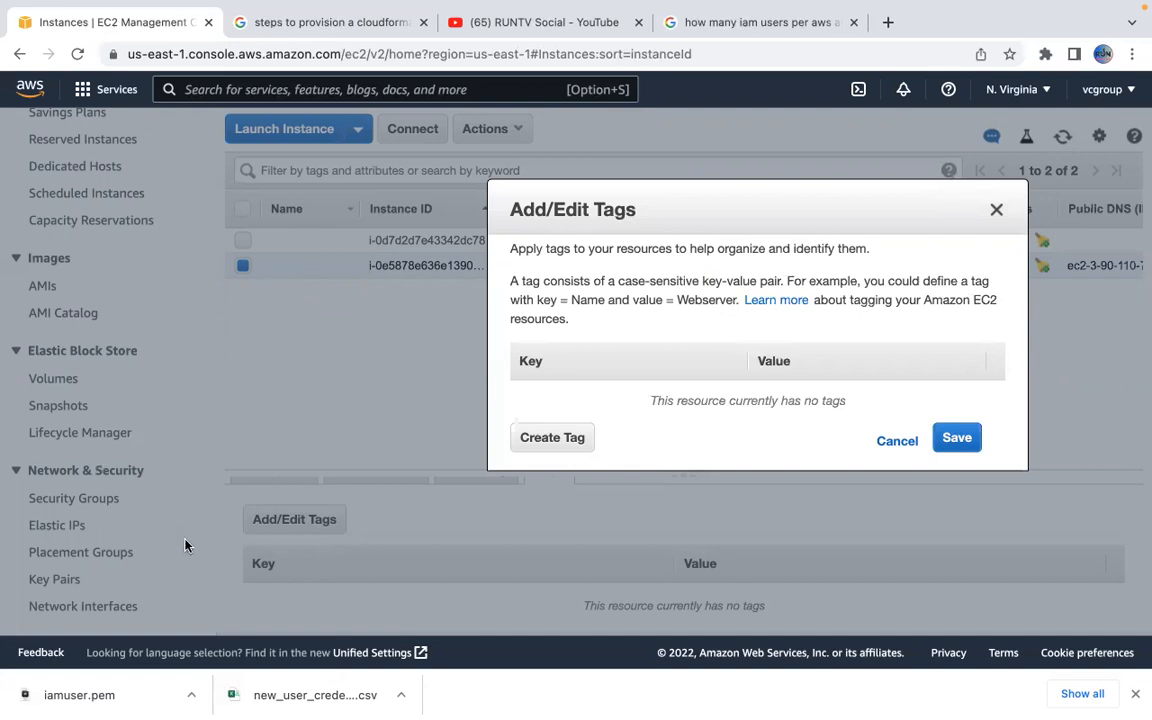
Add a tag with key app and value men_macy to the running instance and save it
click(551, 446)
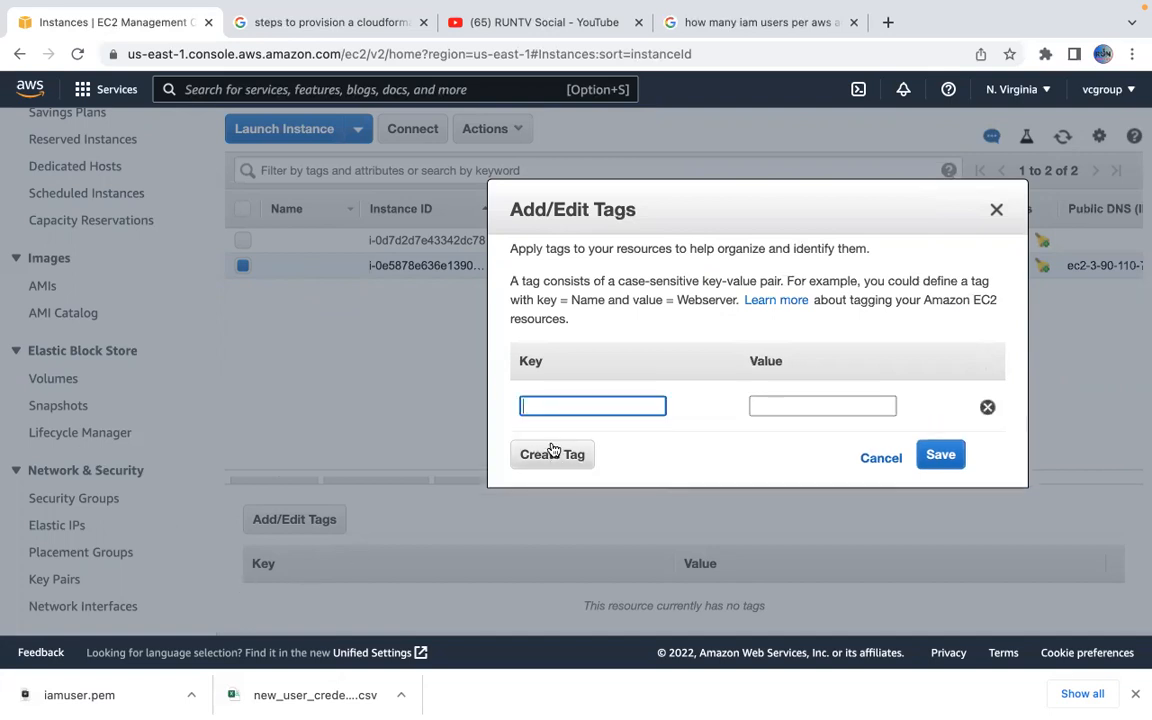
click(561, 406)
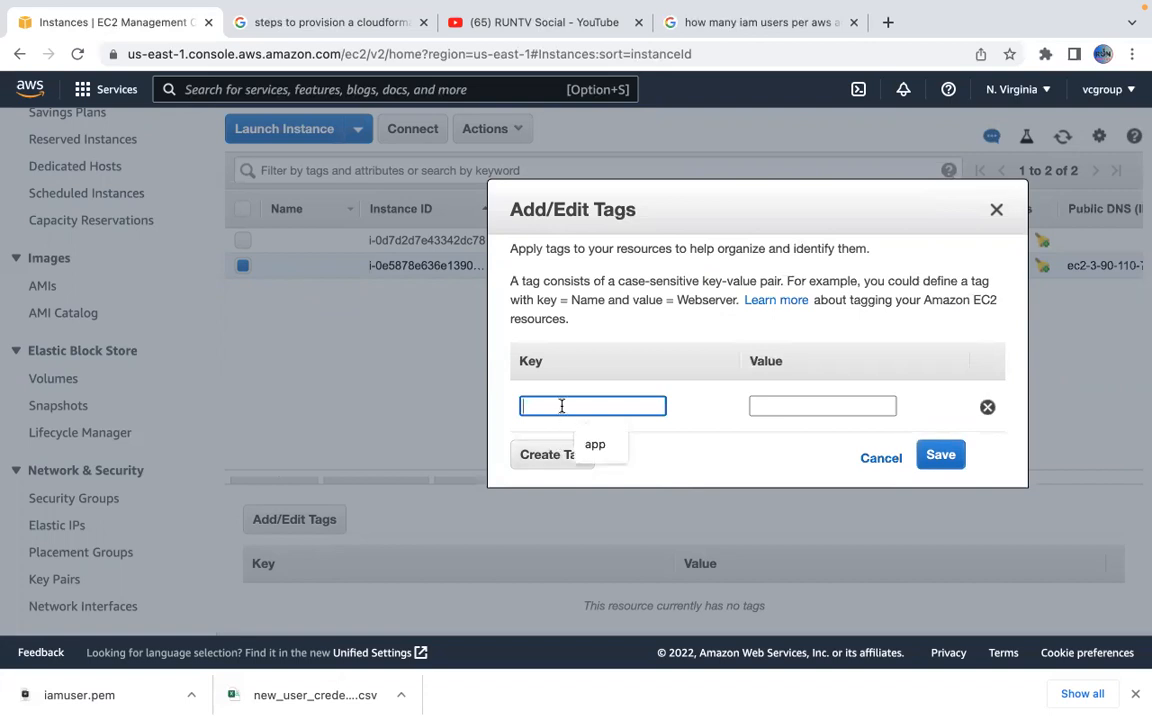
text(ap)
key(Tab)
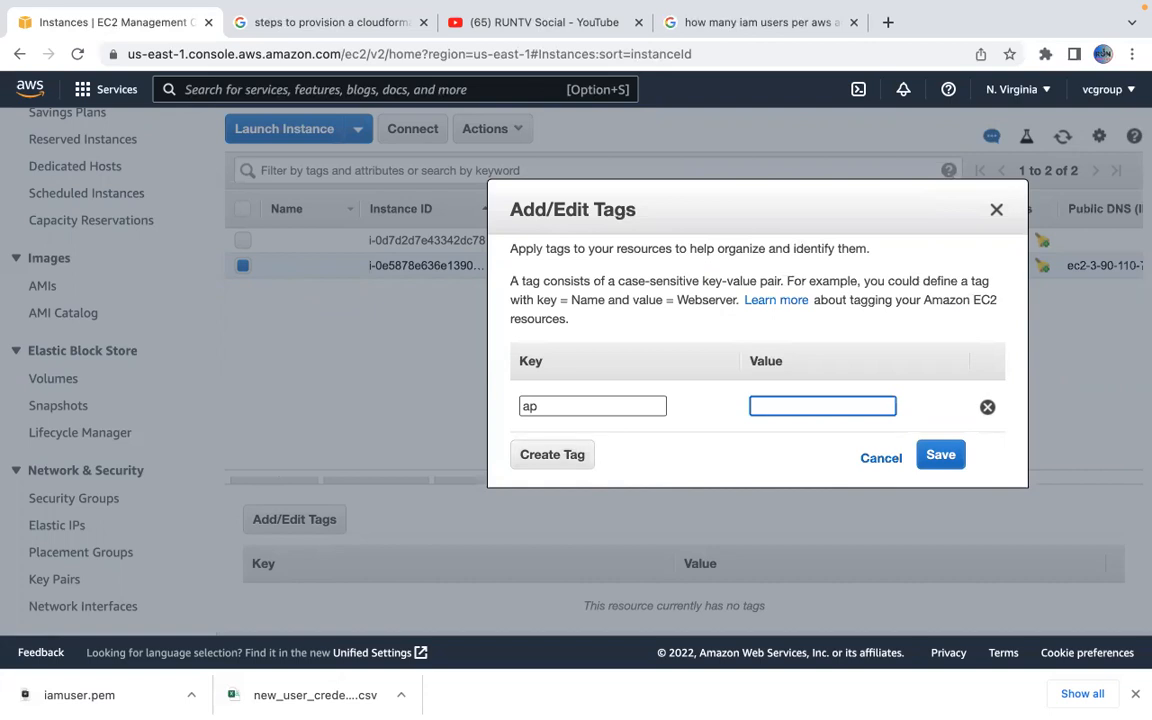
click(587, 403)
text(p)
key(Tab)
text(men_macy)
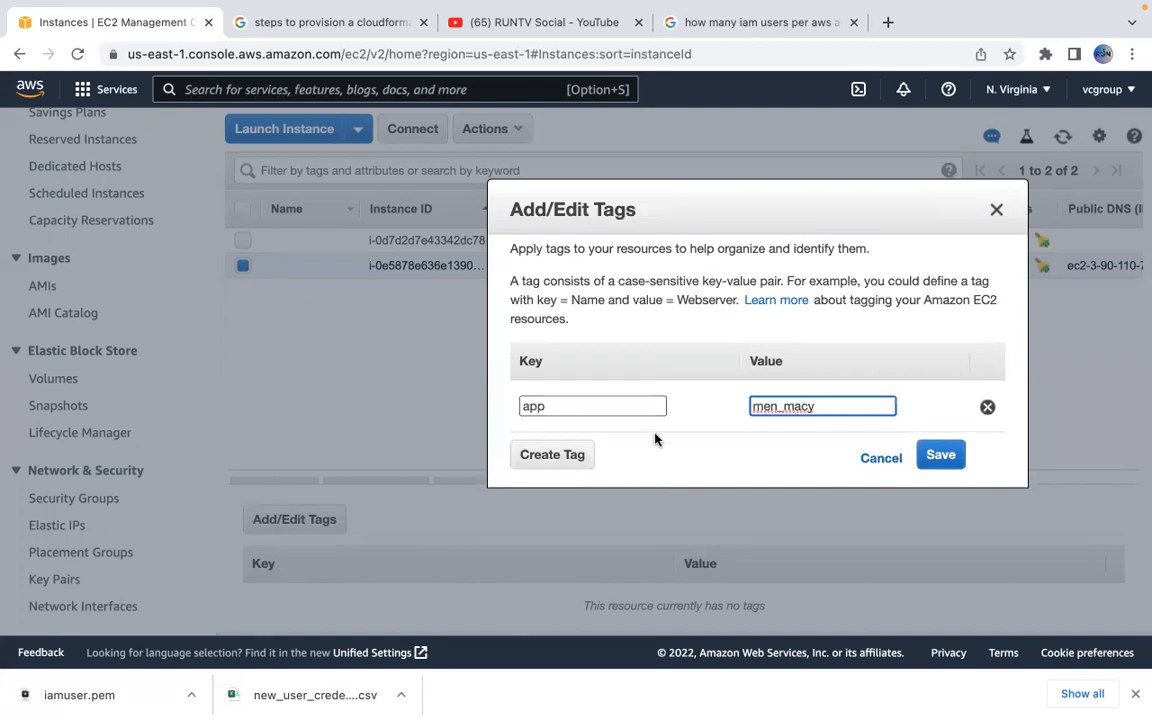
click(938, 457)
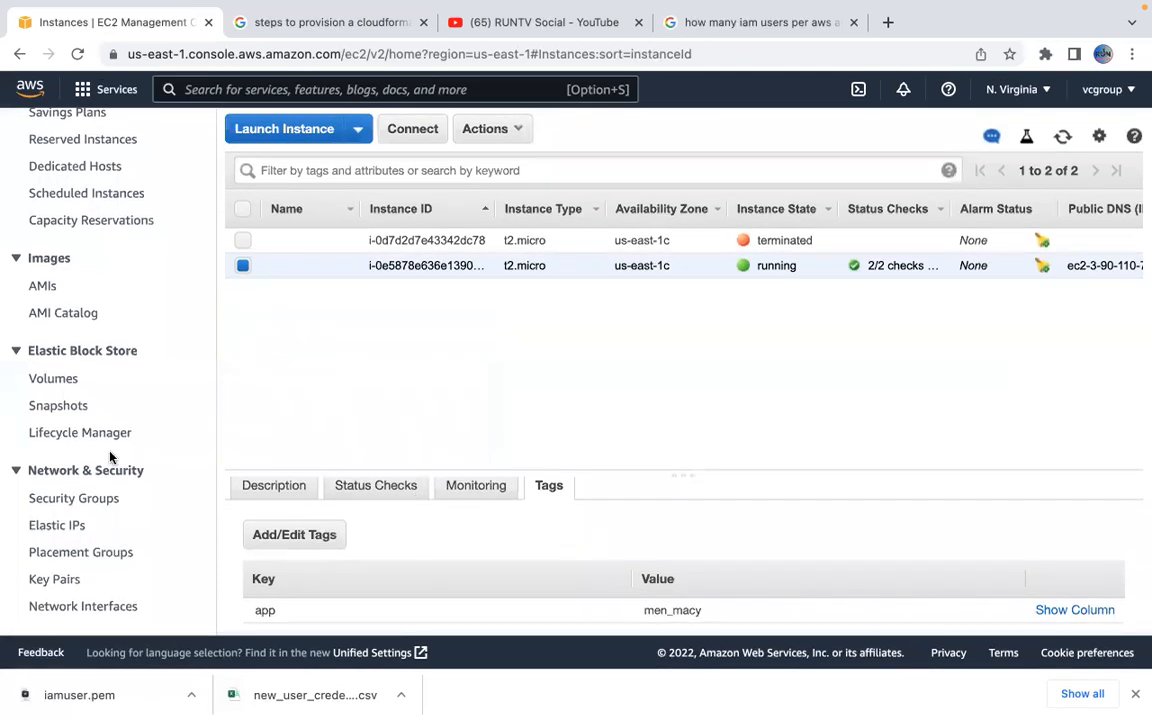
Open the tag editor for the 20 GiB volume in the Elastic Block Store volumes list
click(53, 379)
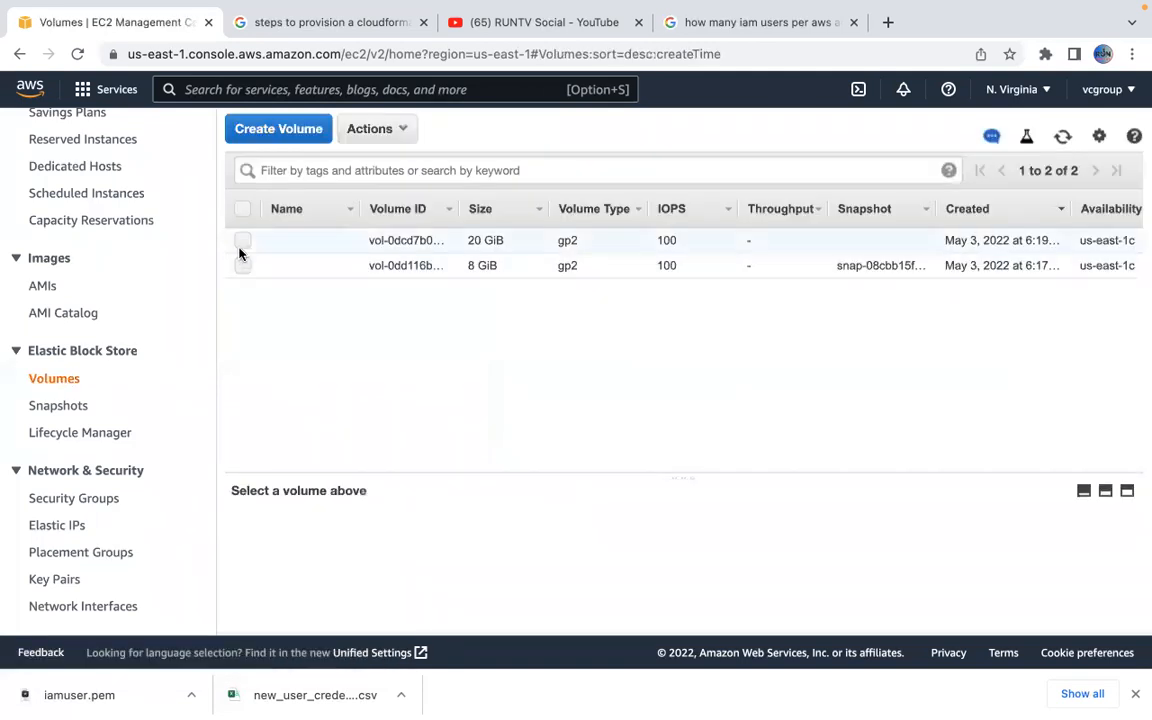
click(243, 241)
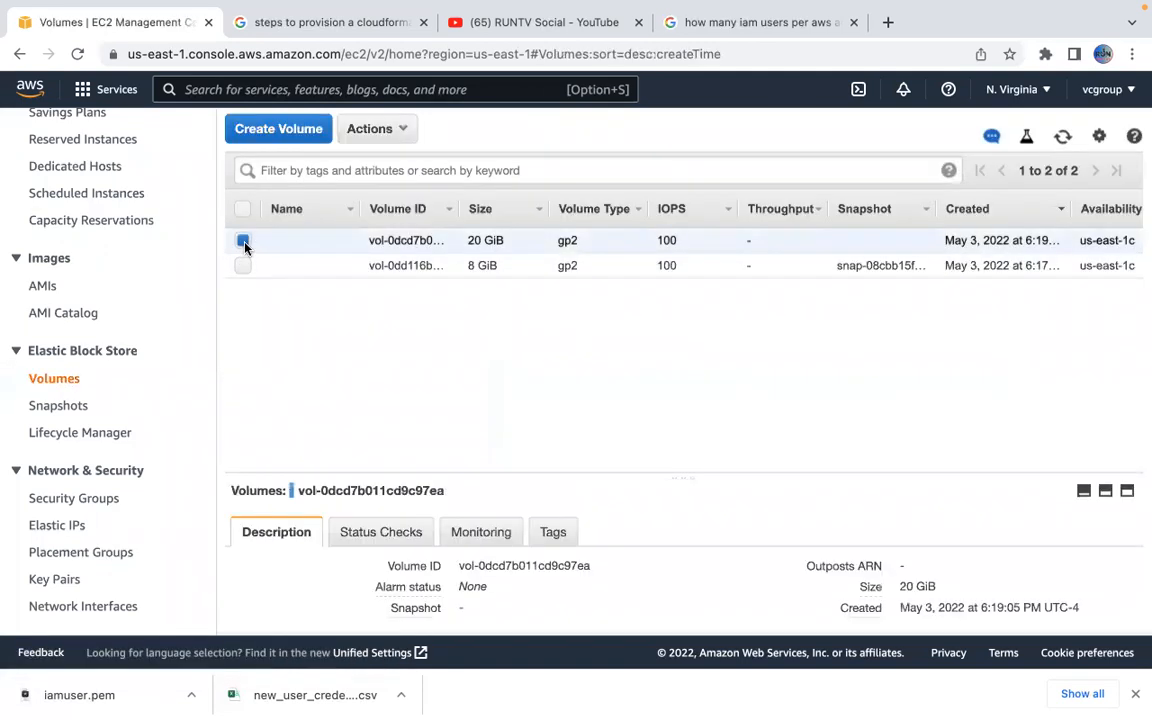
click(553, 533)
scroll(328, 587, down, 2)
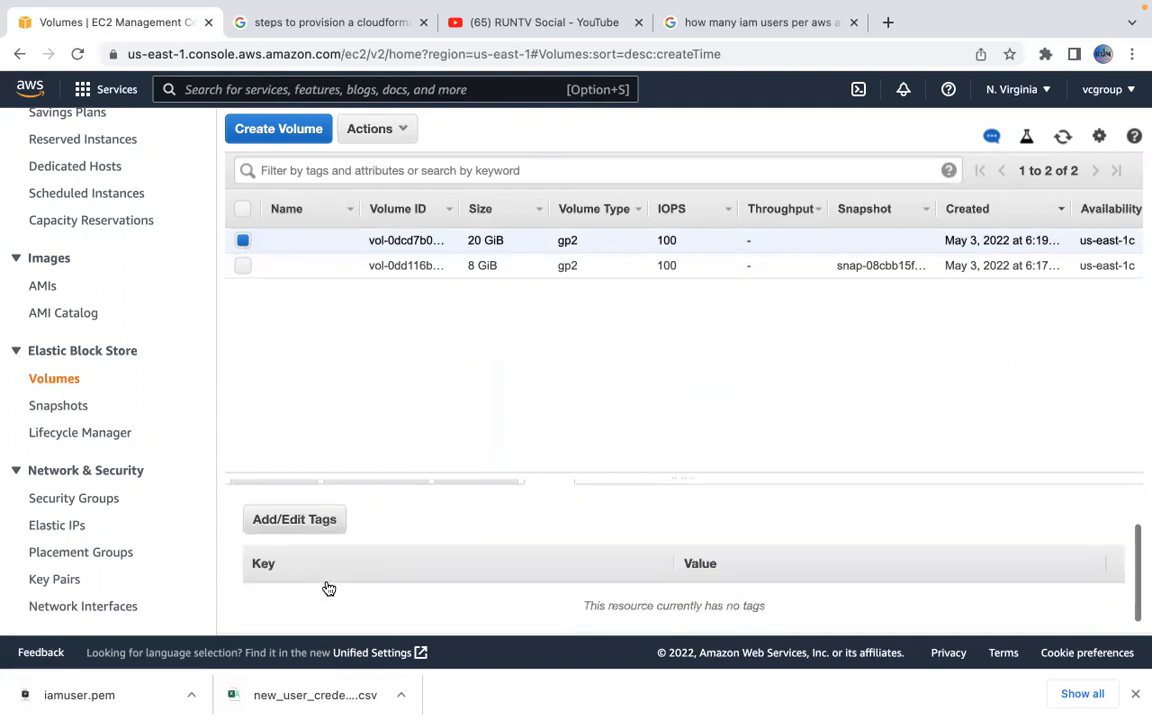
click(312, 524)
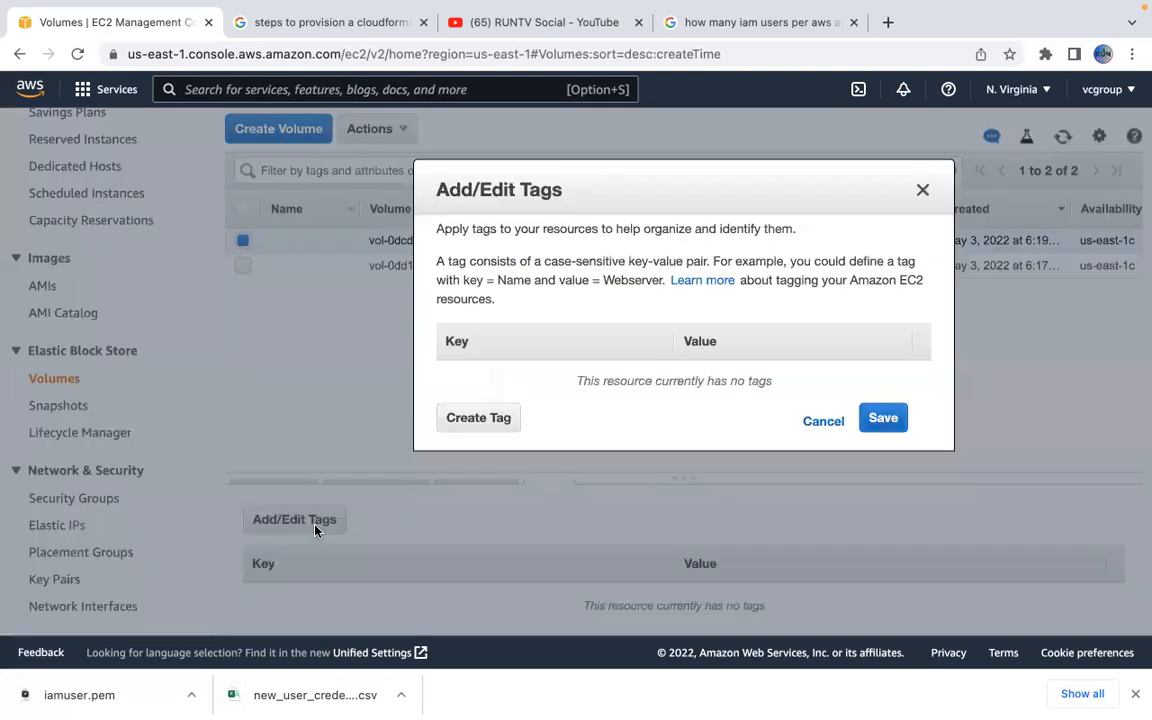
Add a tag with key app and value men_macy to the 20 GiB volume and save it
click(476, 424)
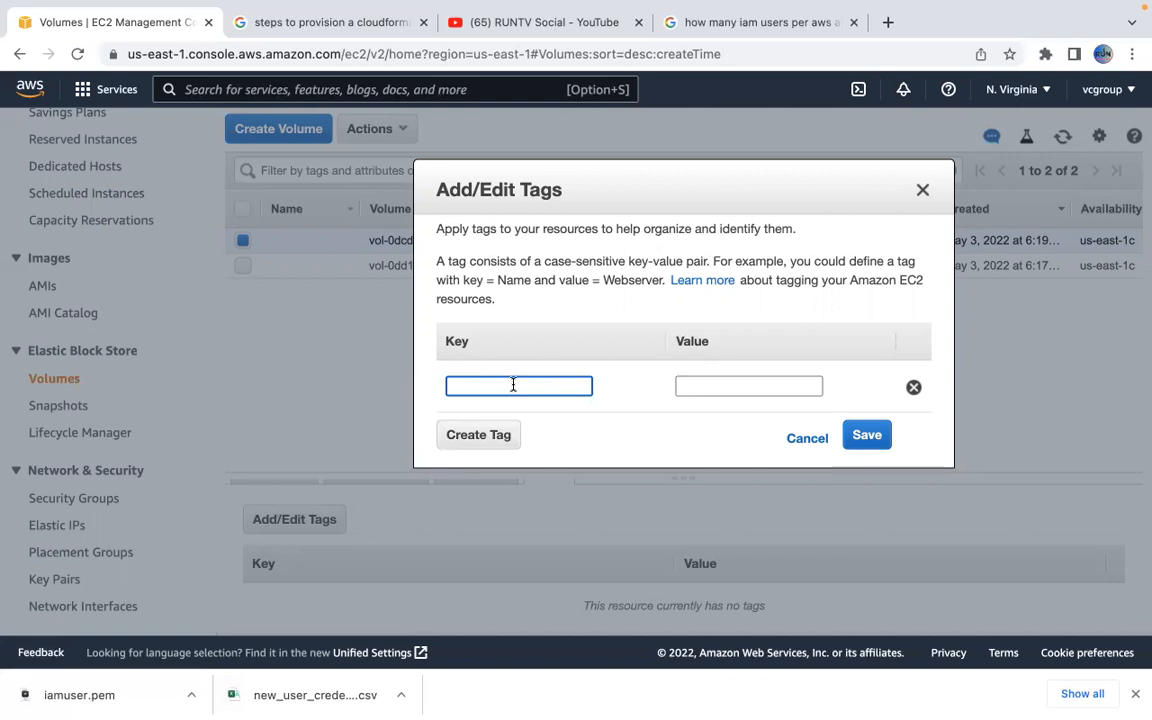
text(ap)
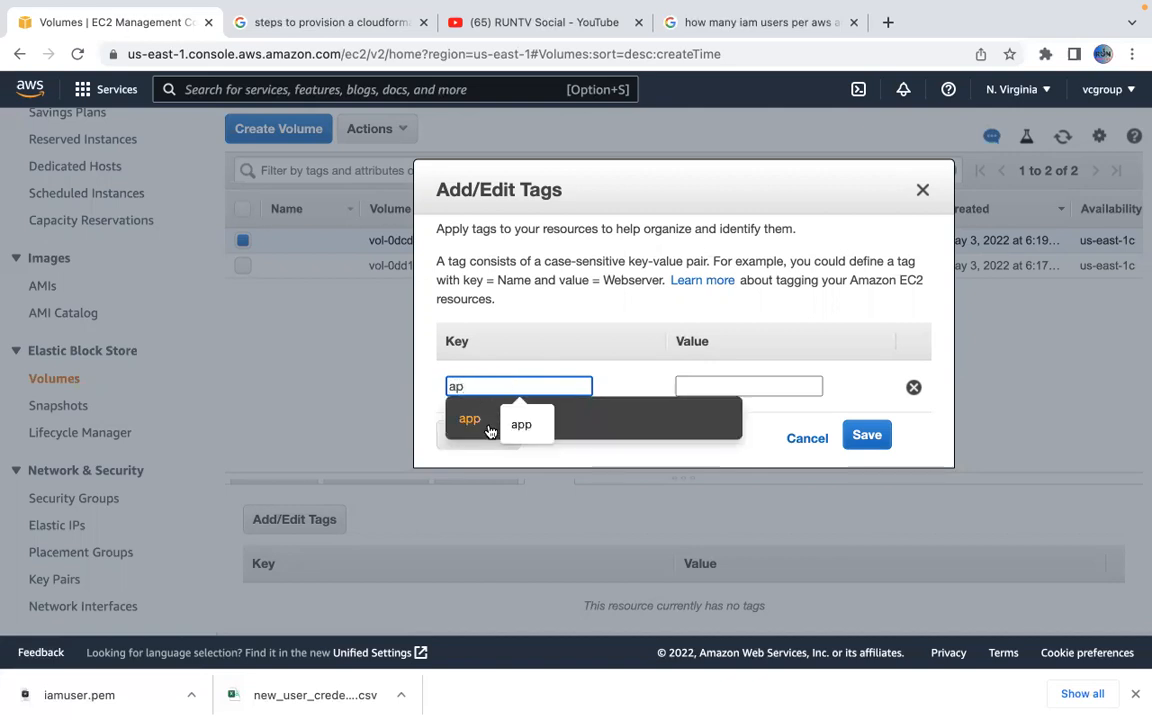
click(490, 431)
click(707, 388)
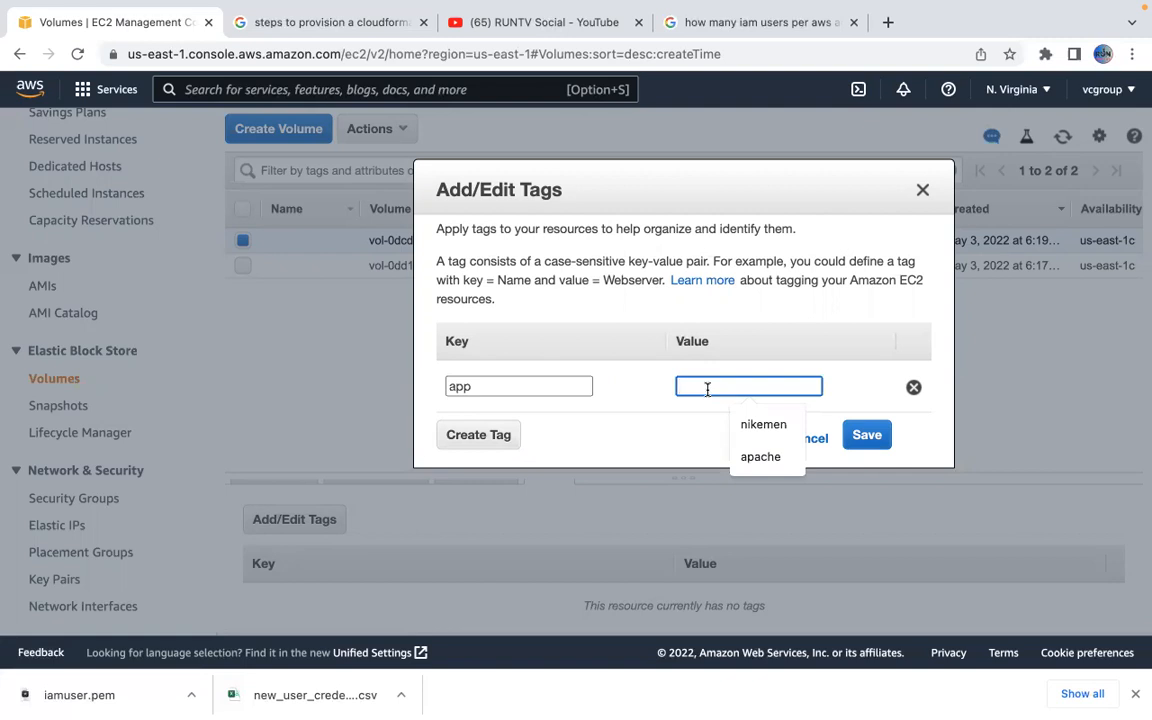
text(ma)
key(BackSpace)
click(722, 420)
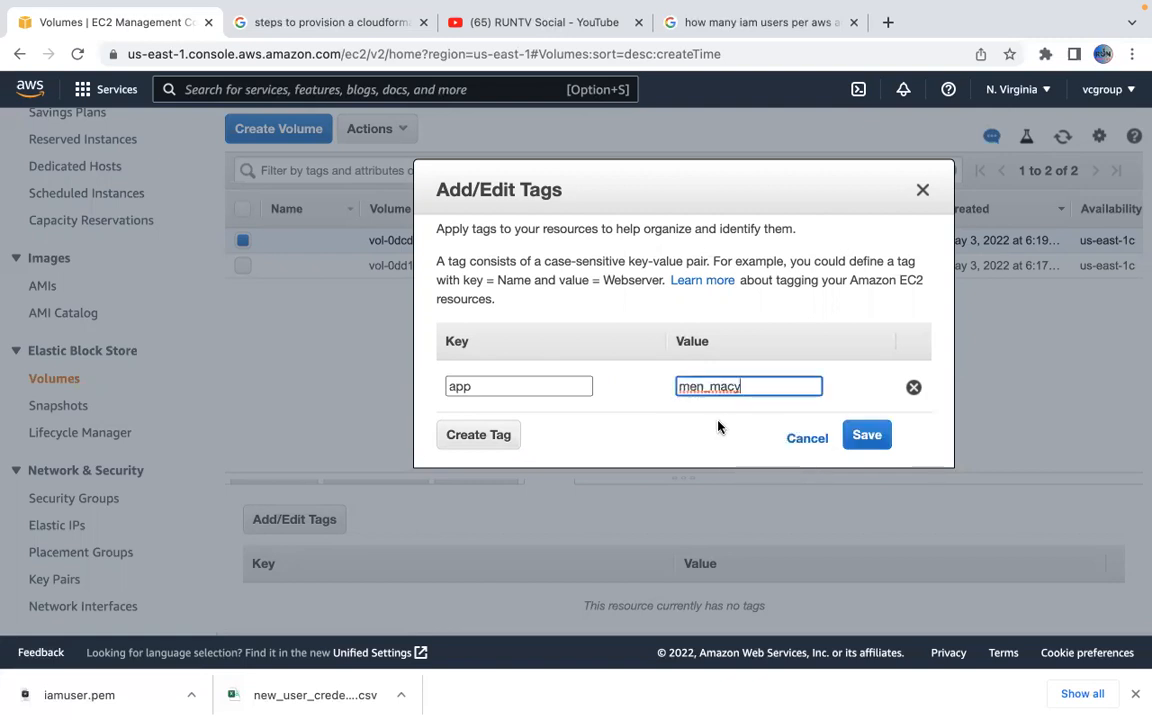
click(874, 439)
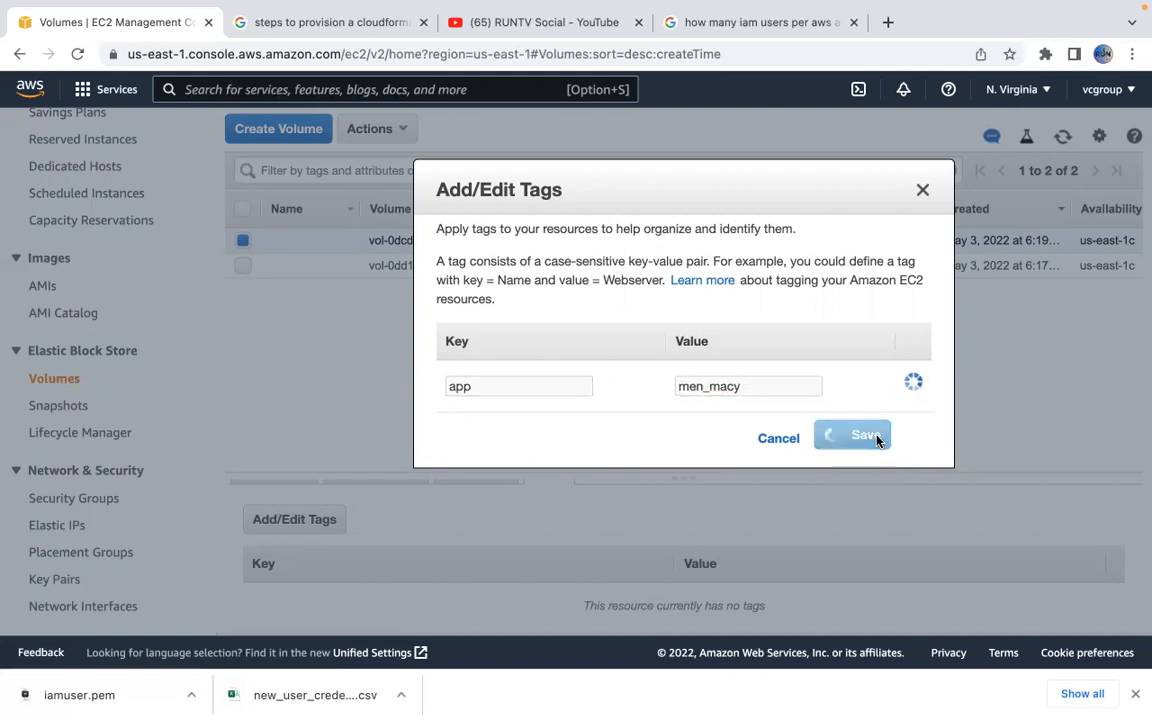
Select only the 8 GiB volume and save a tag on it with key app and value men_macy
click(243, 266)
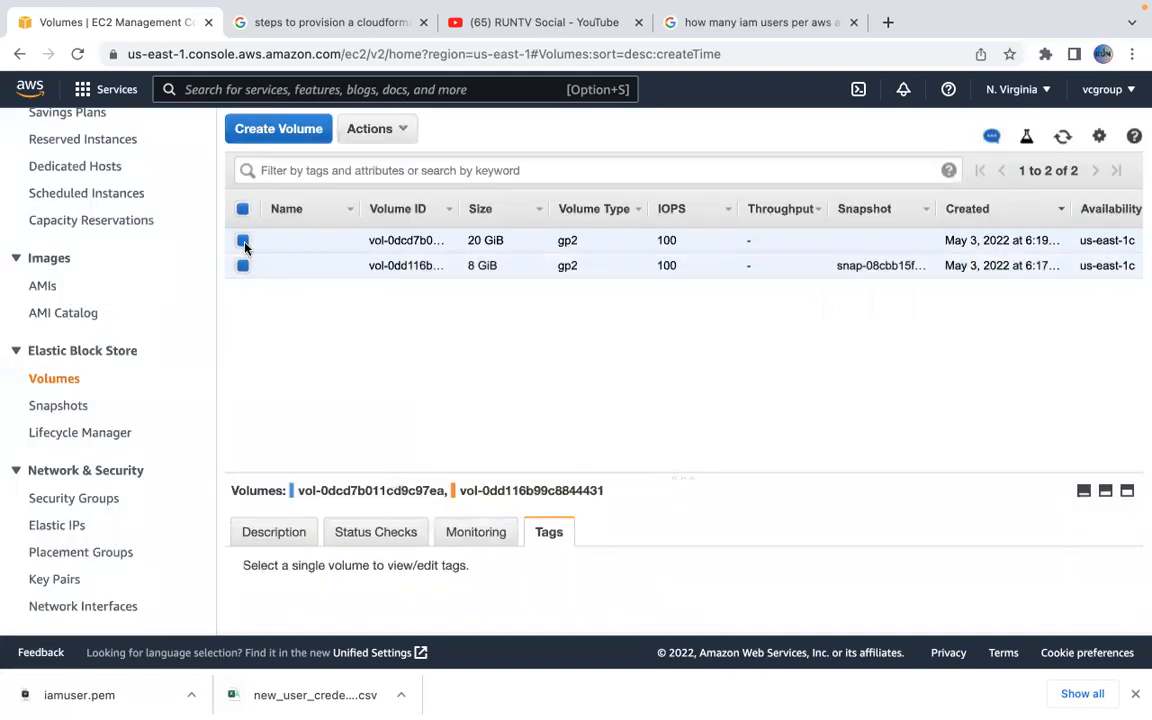
click(243, 241)
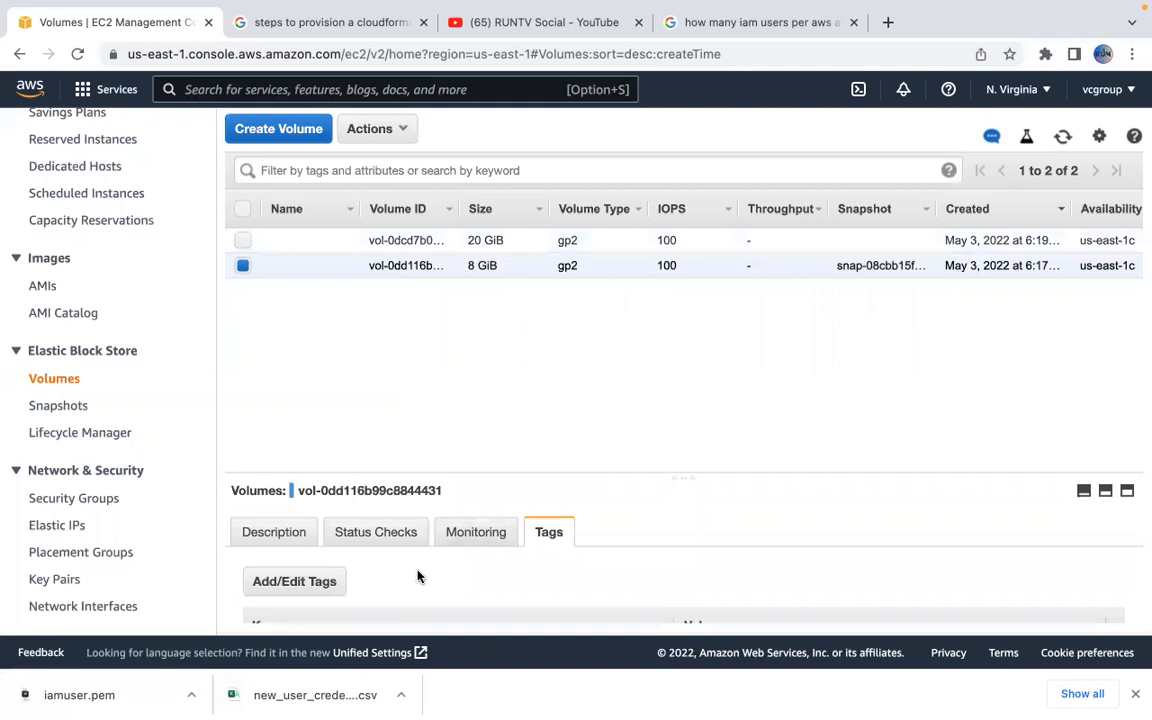
scroll(395, 560, down, 1)
click(330, 522)
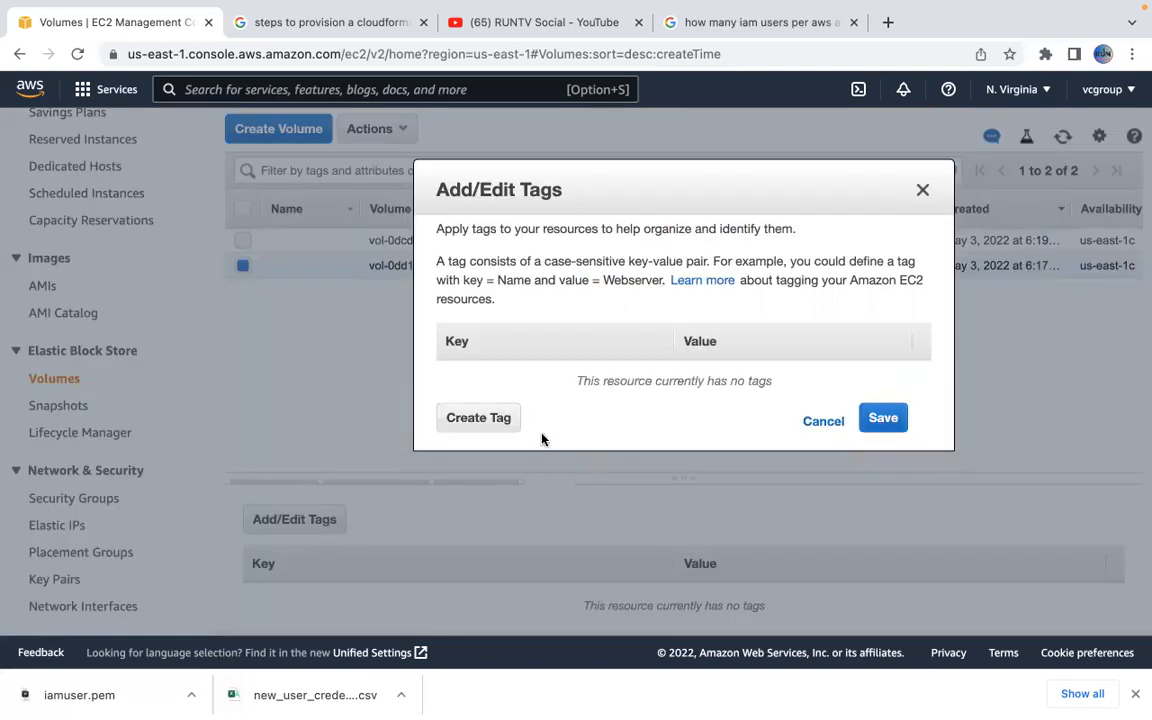
click(484, 421)
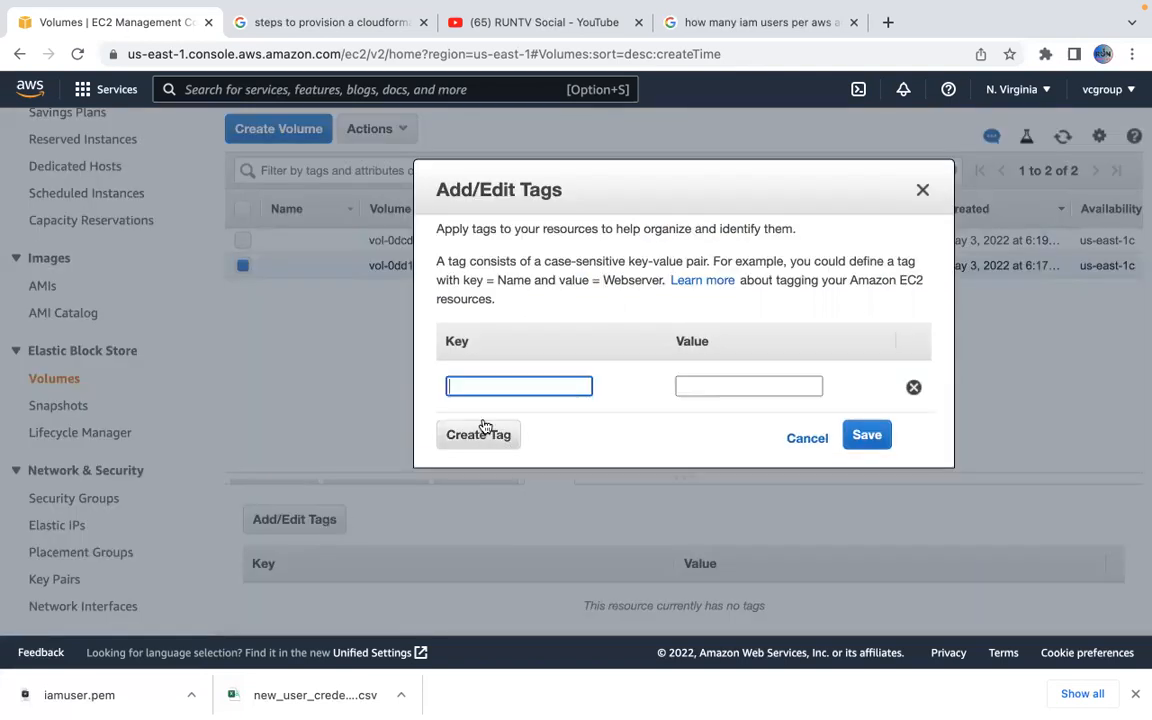
text(ap)
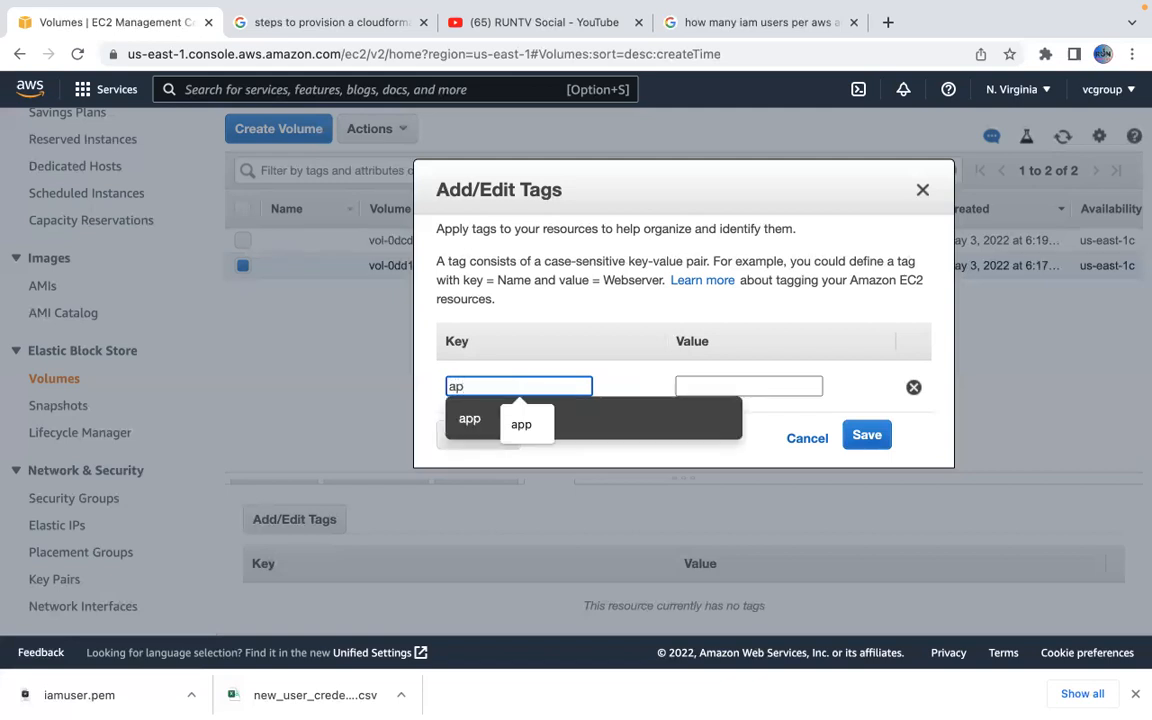
text(p)
key(Tab)
text(men)
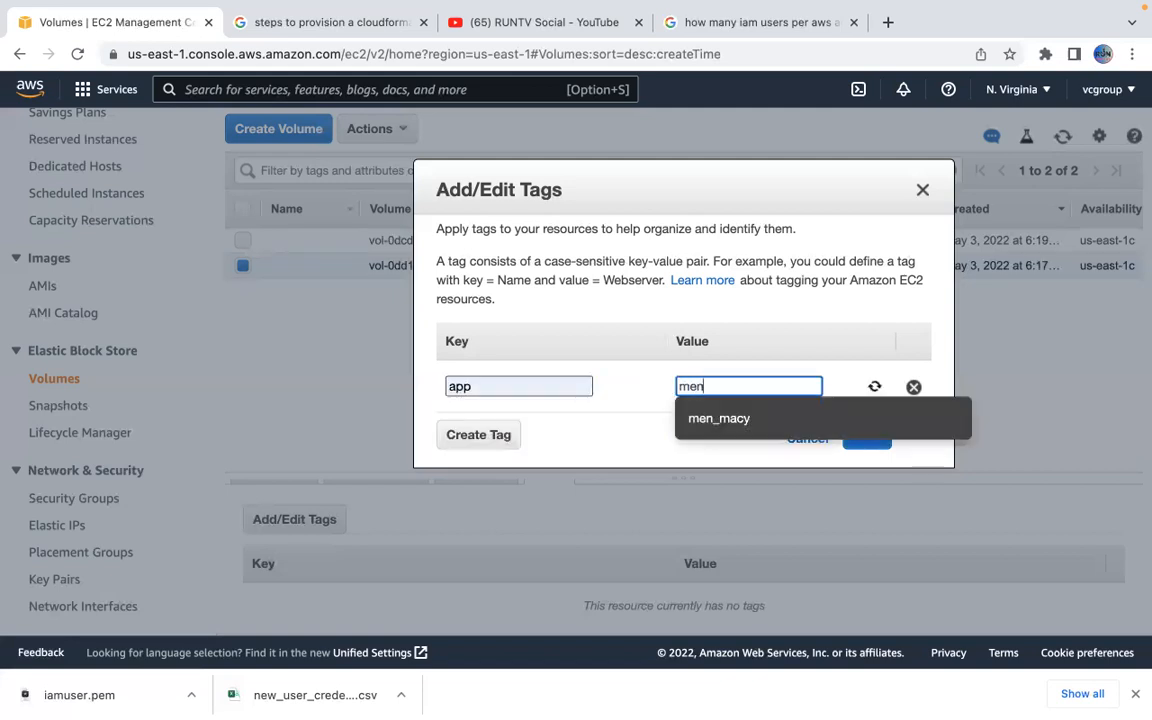
click(703, 420)
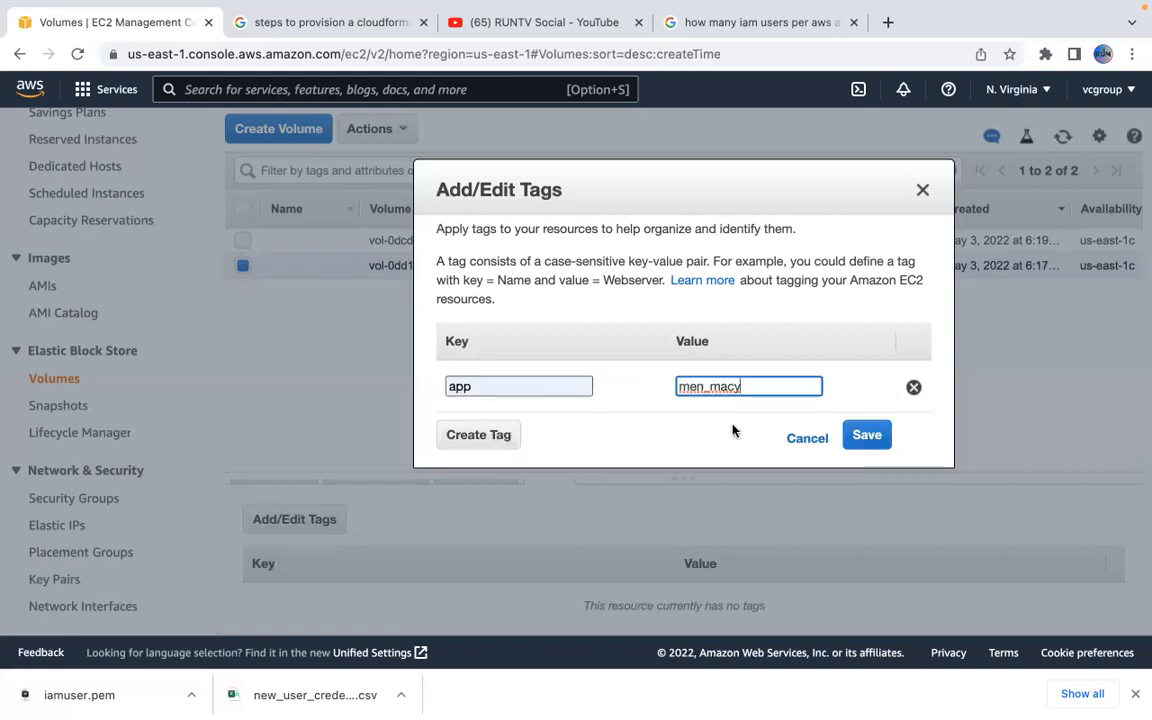
click(877, 437)
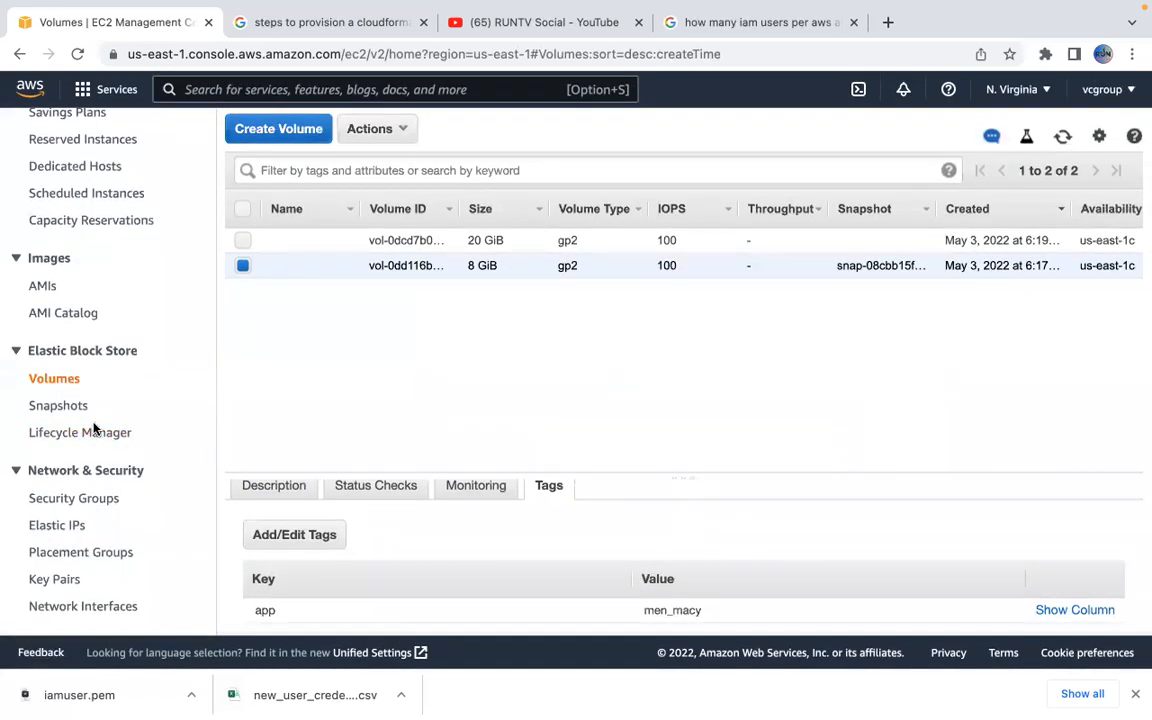
Start creating a new lifecycle policy in Data Lifecycle Manager and look over its policy form
click(100, 436)
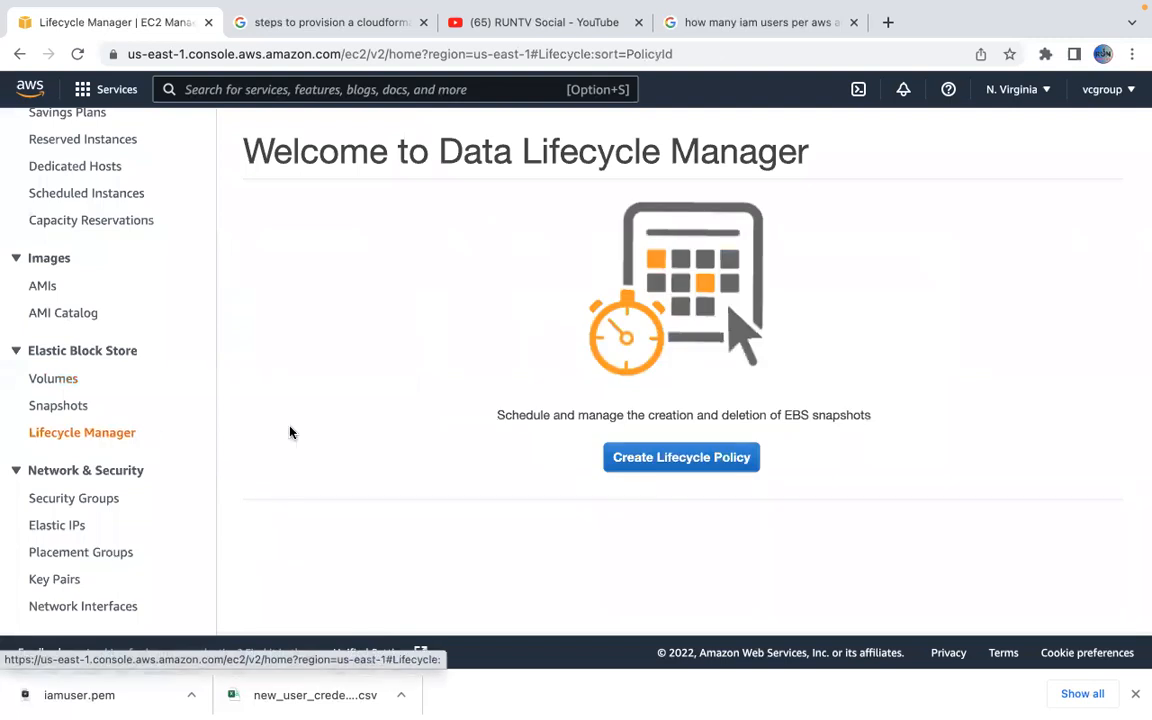
click(672, 457)
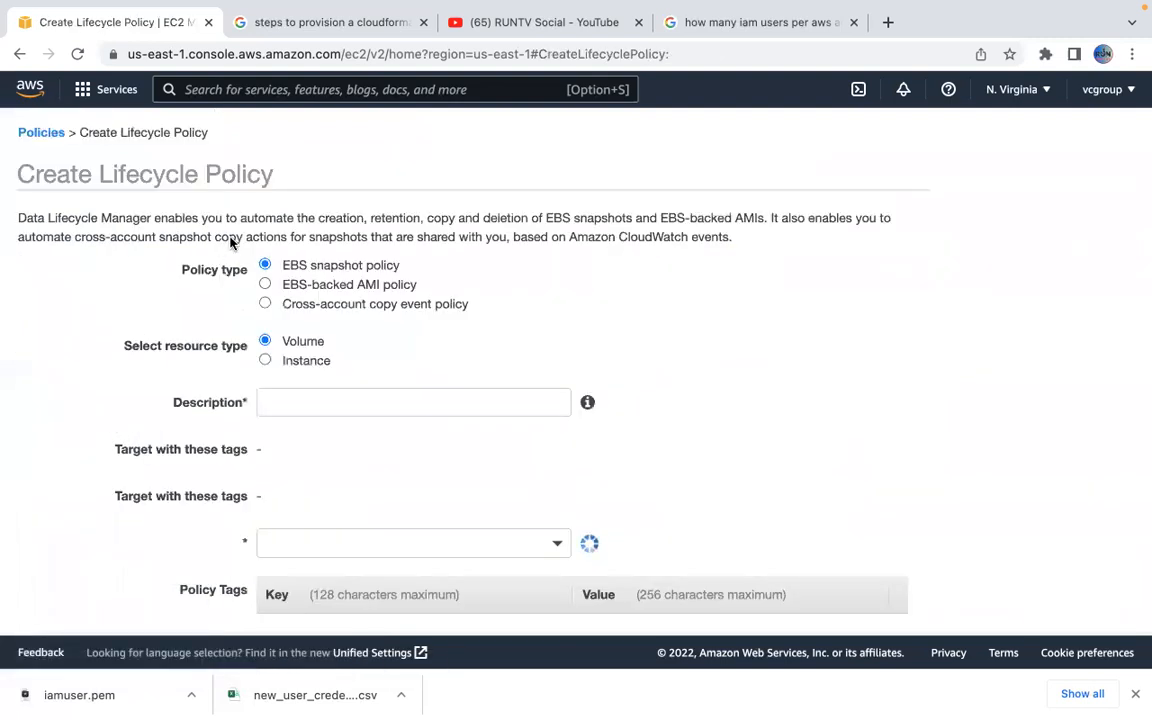
scroll(173, 396, down, 1)
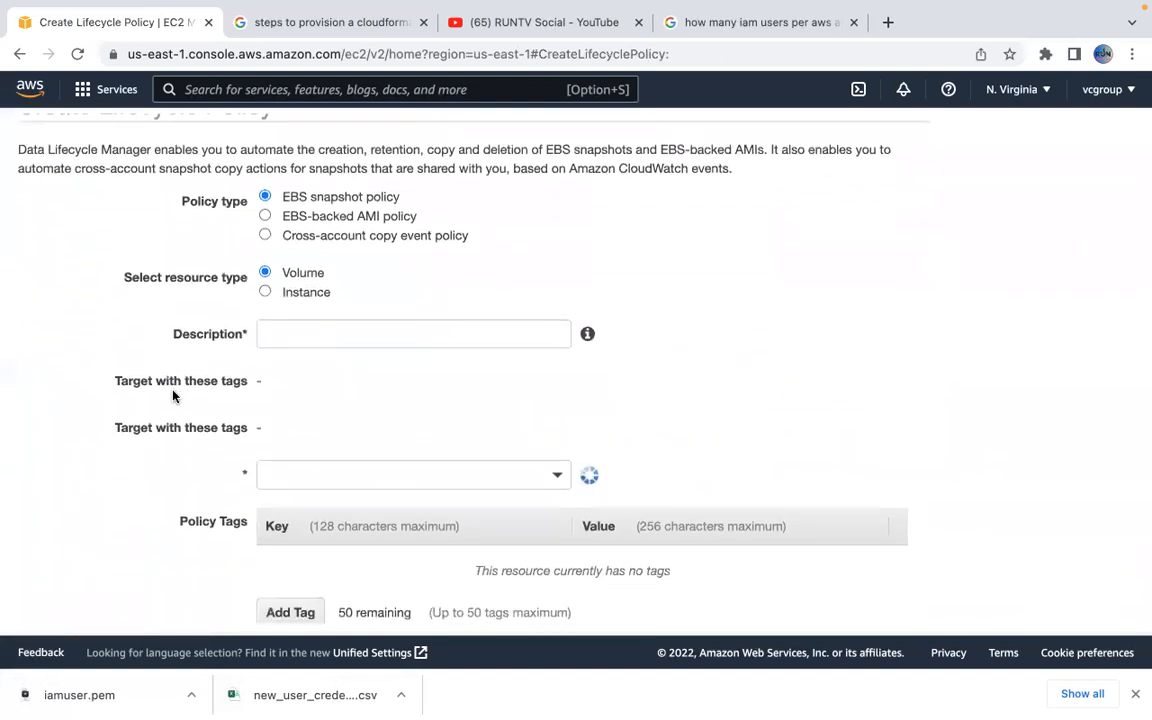
scroll(173, 396, up, 1)
scroll(173, 396, up, 1)
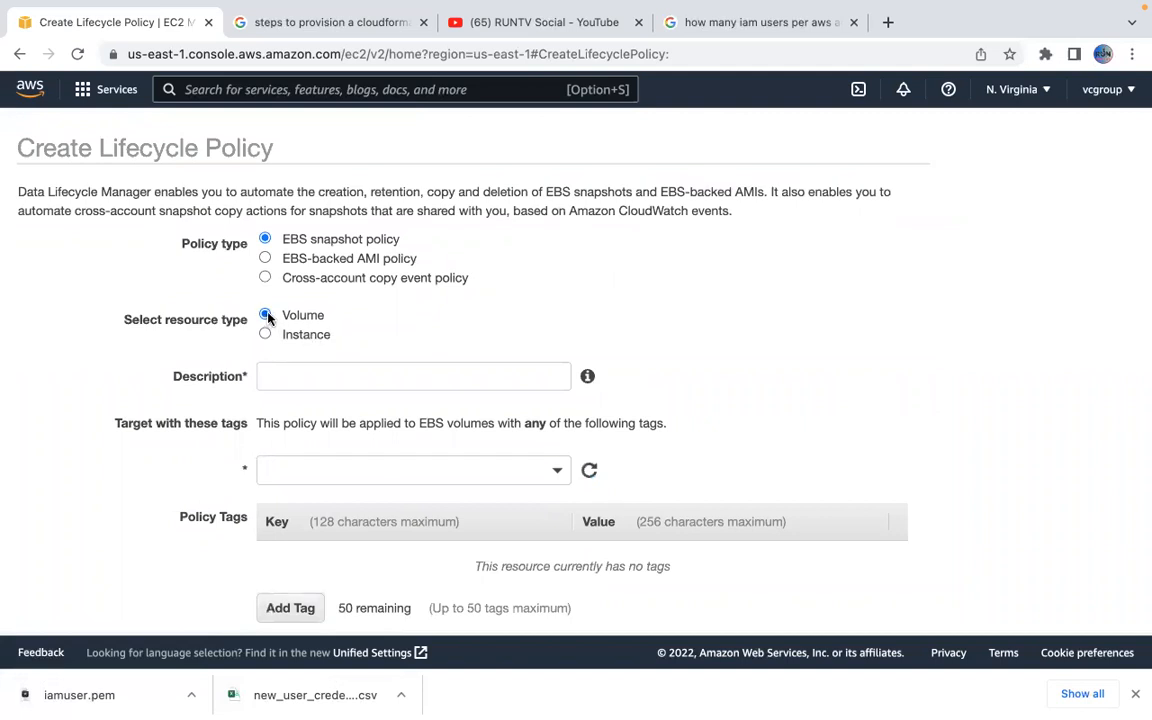
Enter dailybackformacymen as the policy description and target volumes tagged app : men_macy
click(313, 374)
text(dailybackformacy)
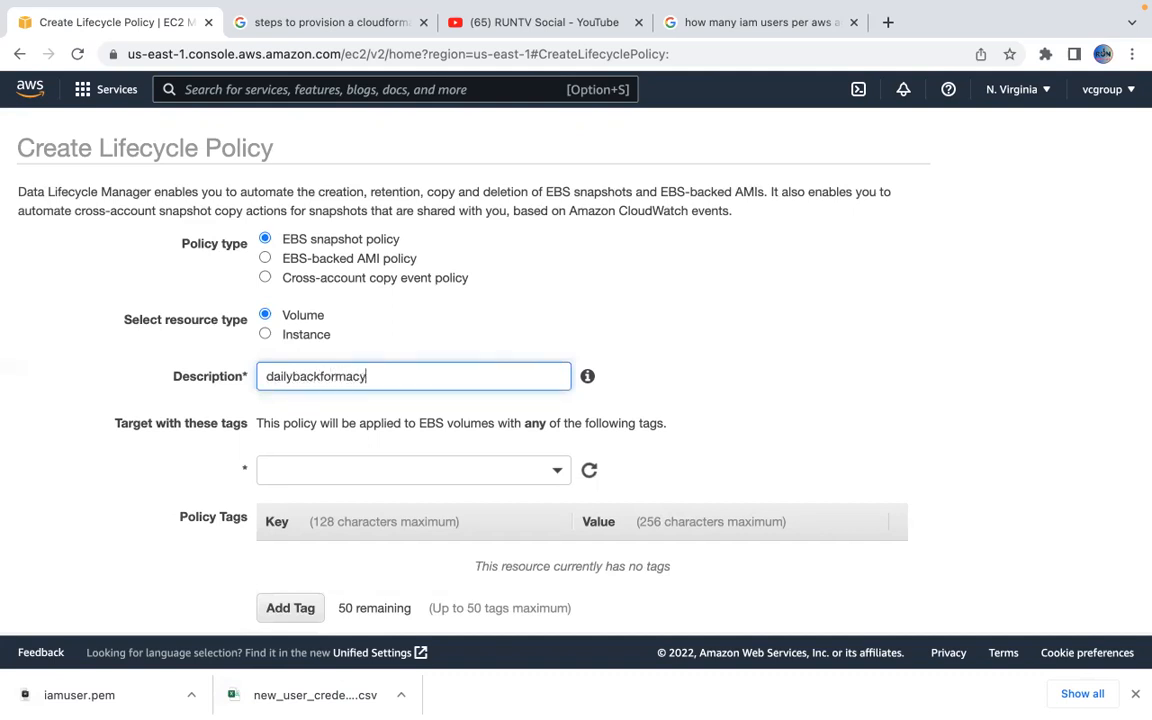
text(men)
scroll(537, 419, down, 1)
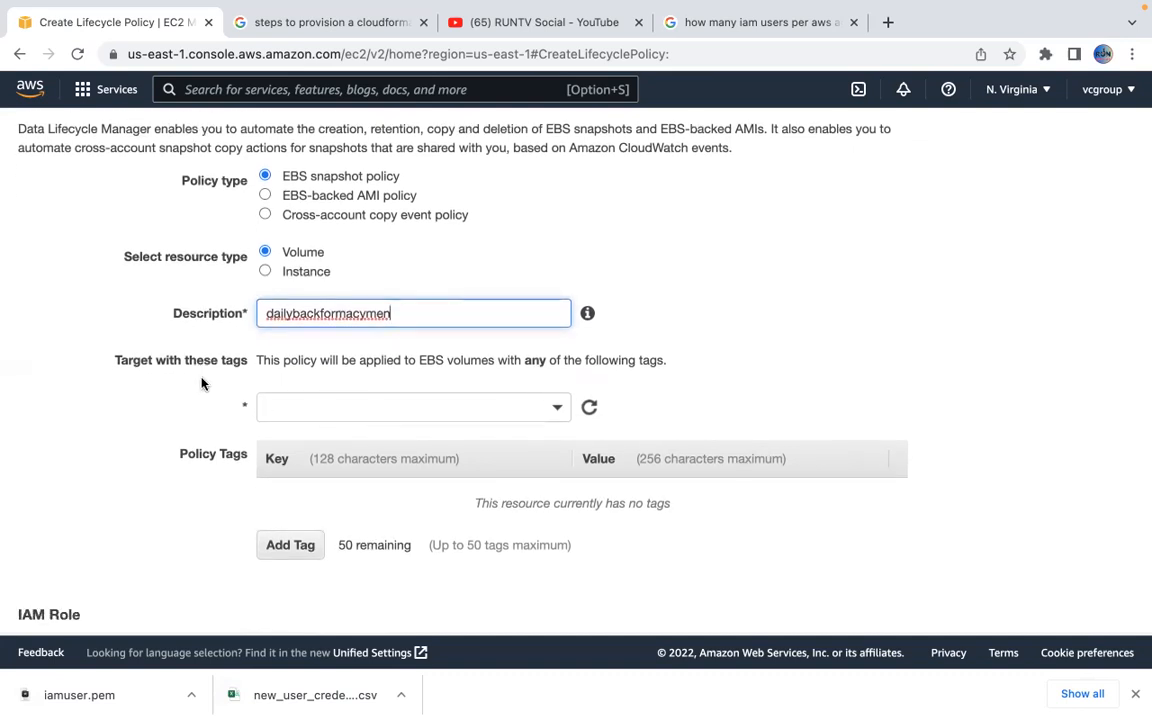
click(547, 411)
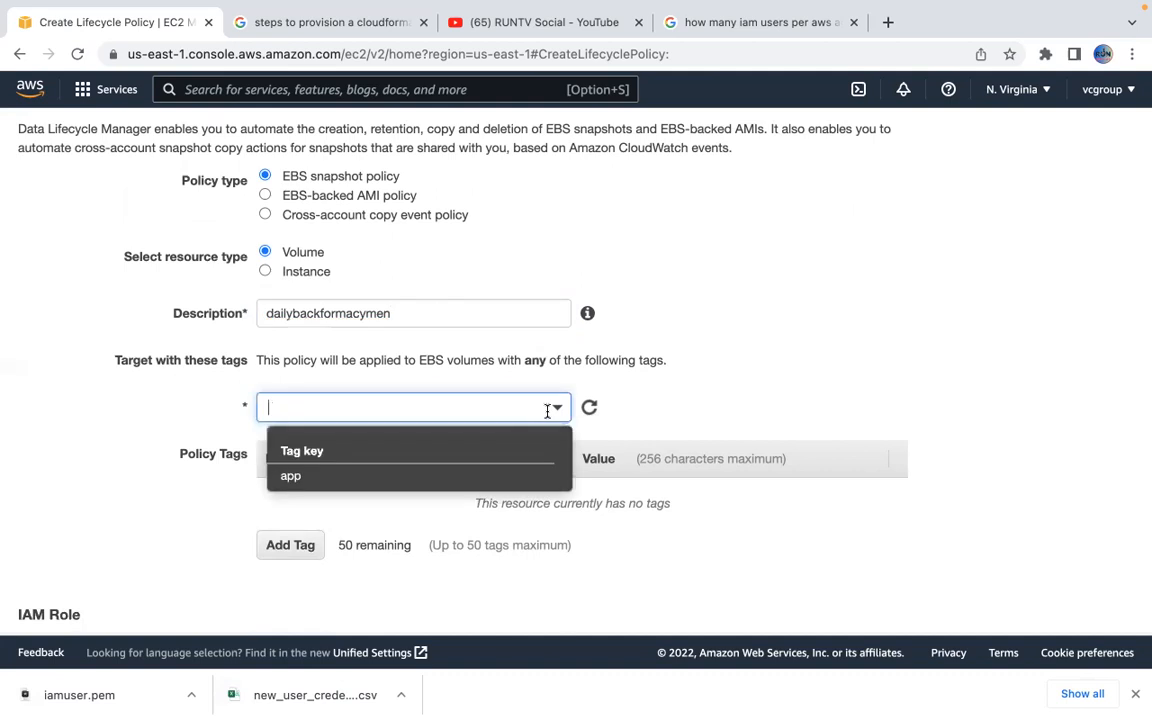
click(393, 484)
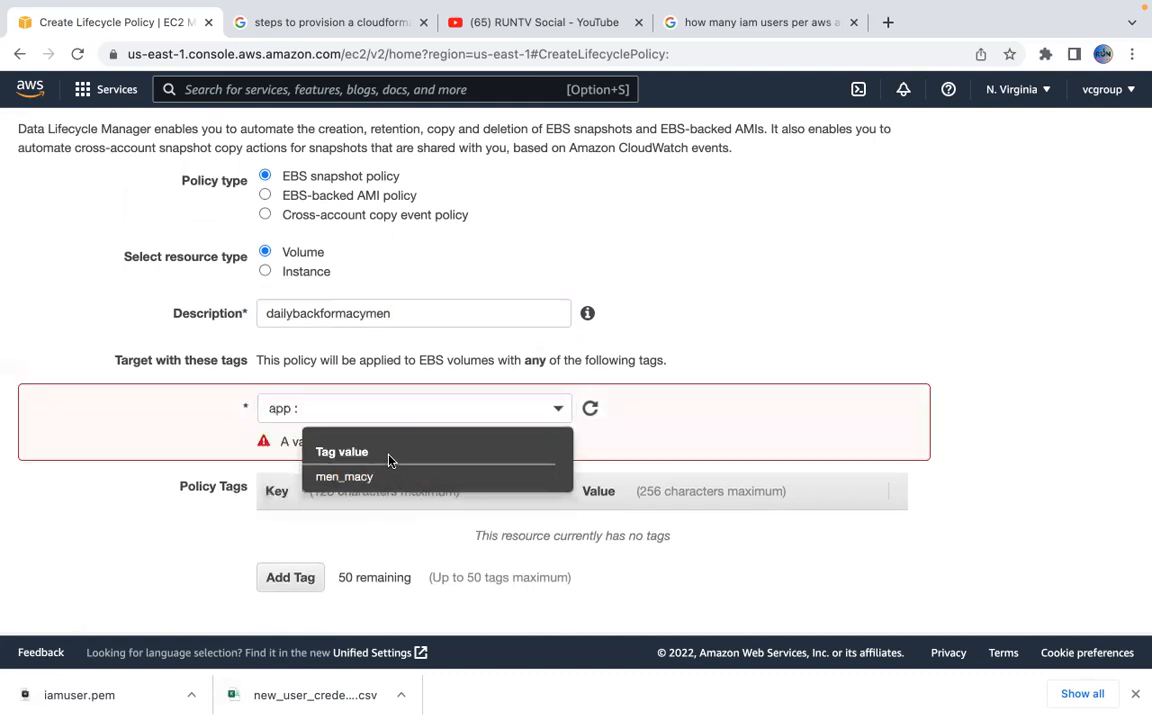
click(360, 477)
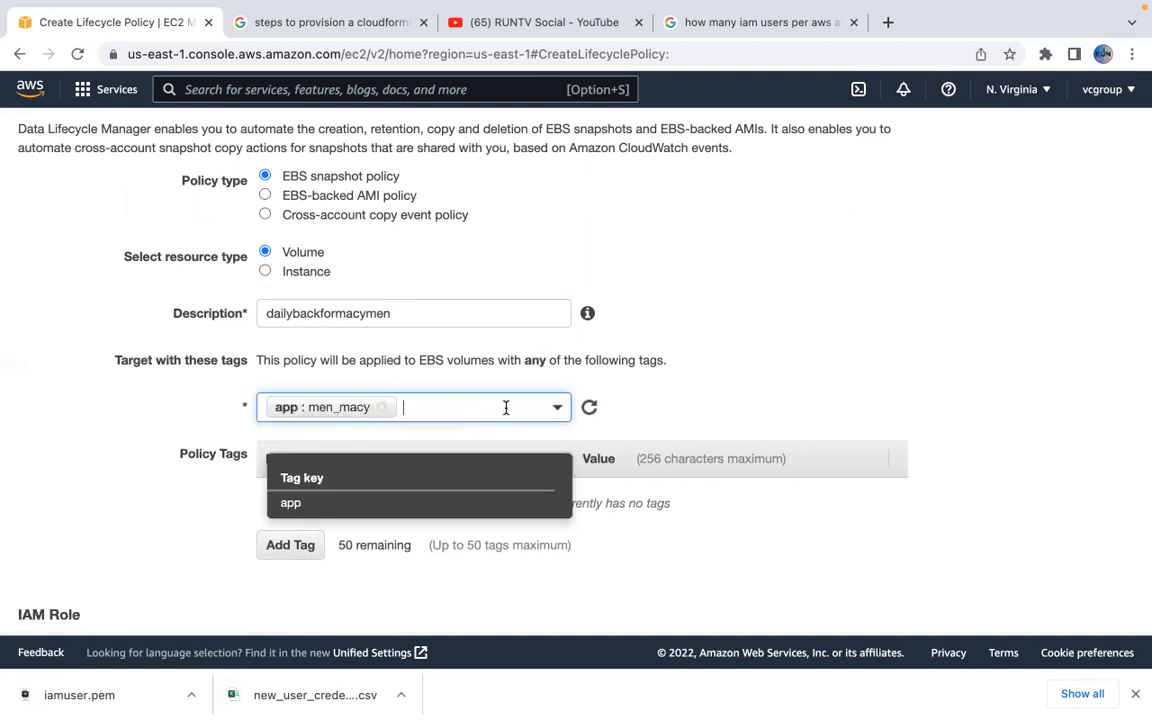
click(758, 381)
Keep the default IAM role and rename Policy Schedule 1 as macymenschedule
scroll(799, 353, down, 2)
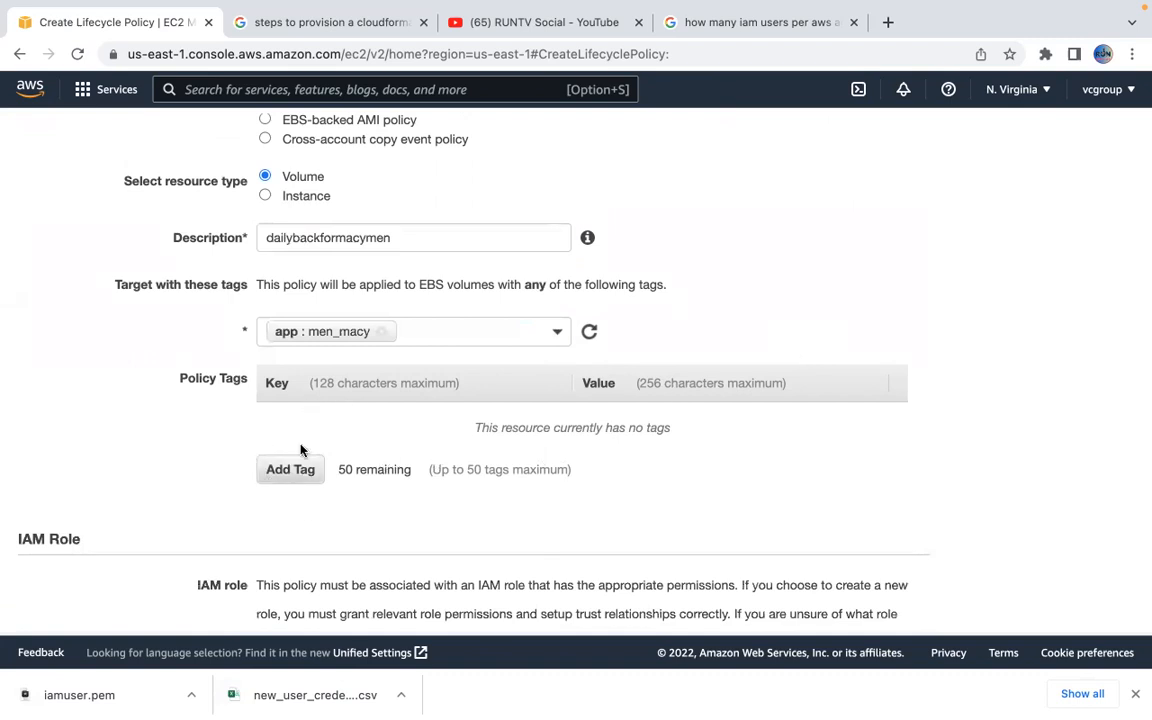
scroll(380, 421, down, 6)
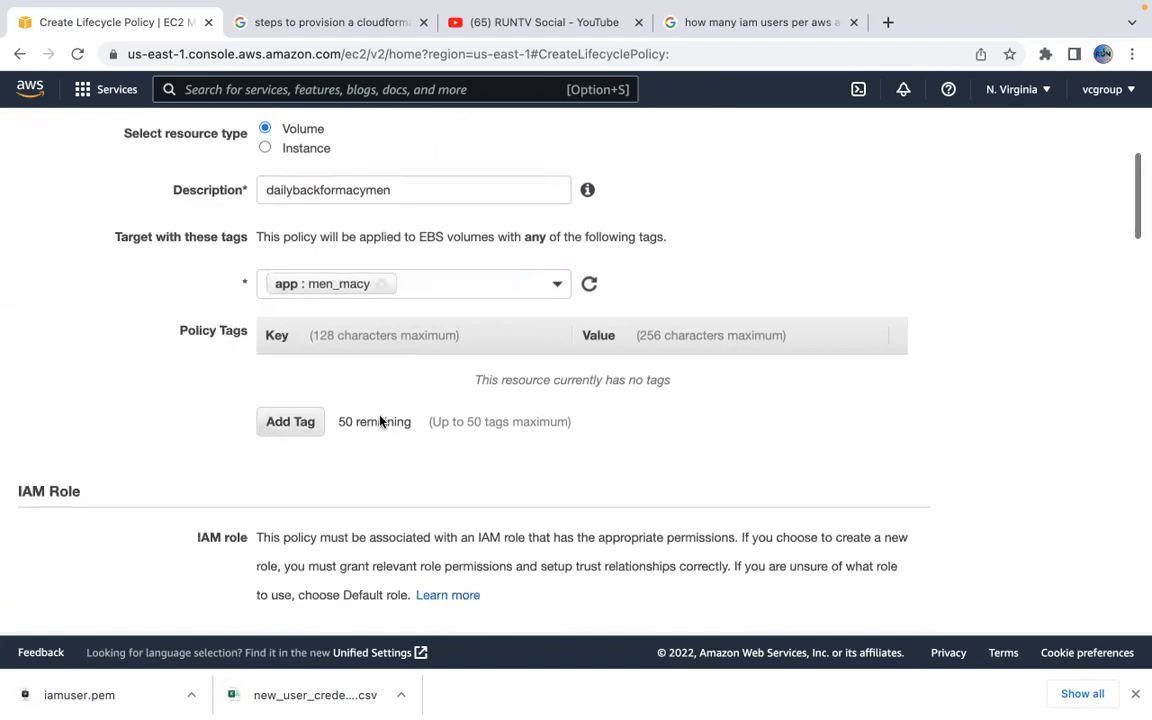
scroll(400, 440, down, 1)
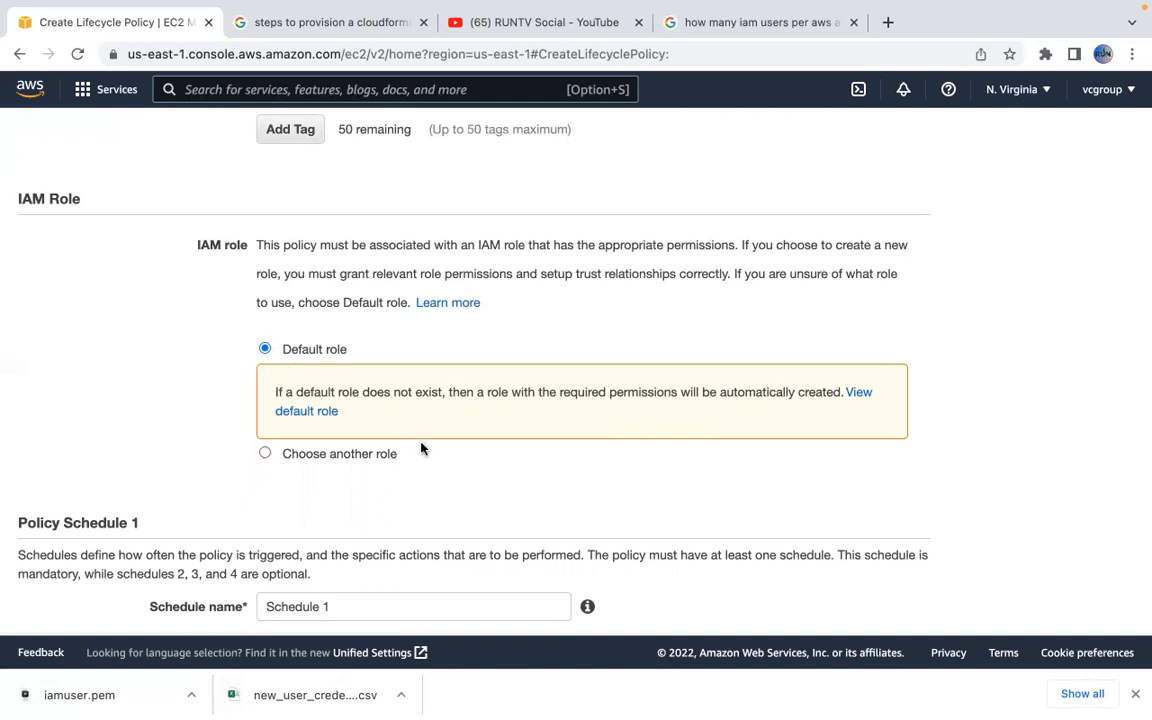
scroll(471, 463, down, 5)
scroll(530, 441, down, 2)
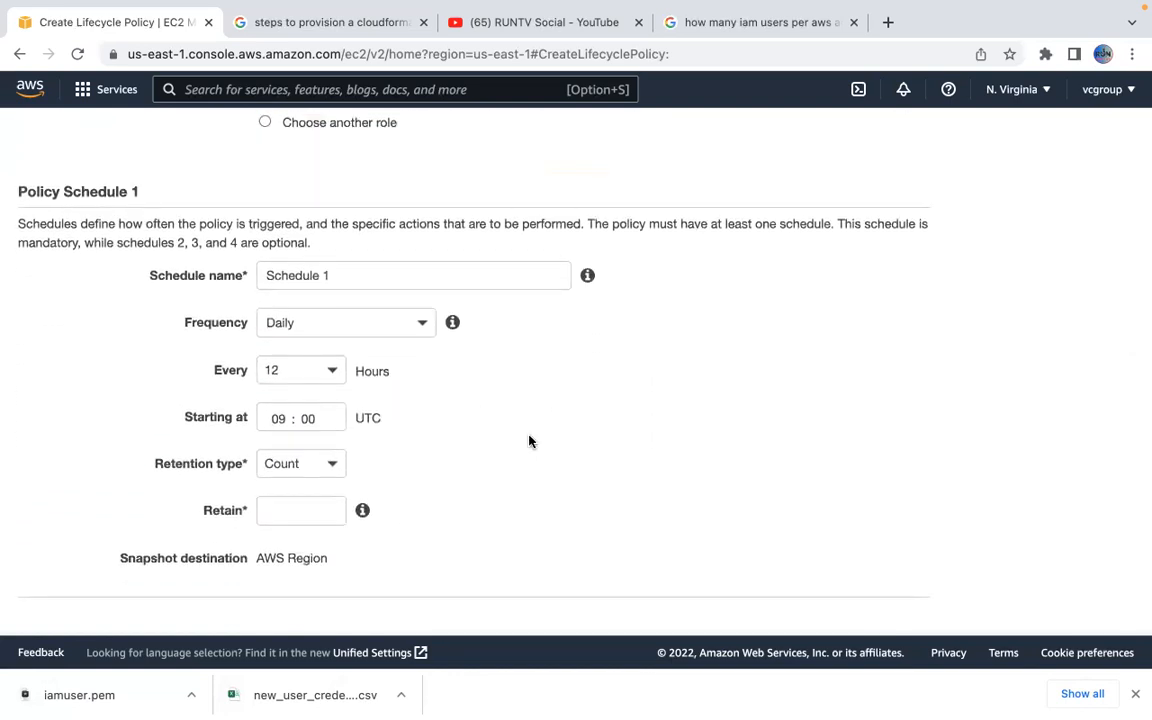
click(365, 278)
key(BackSpace)
key(BackSpace)
key(BackSpace)
key(BackSpace)
key(BackSpace)
key(BackSpace)
key(BackSpace)
key(BackSpace)
key(BackSpace)
key(BackSpace)
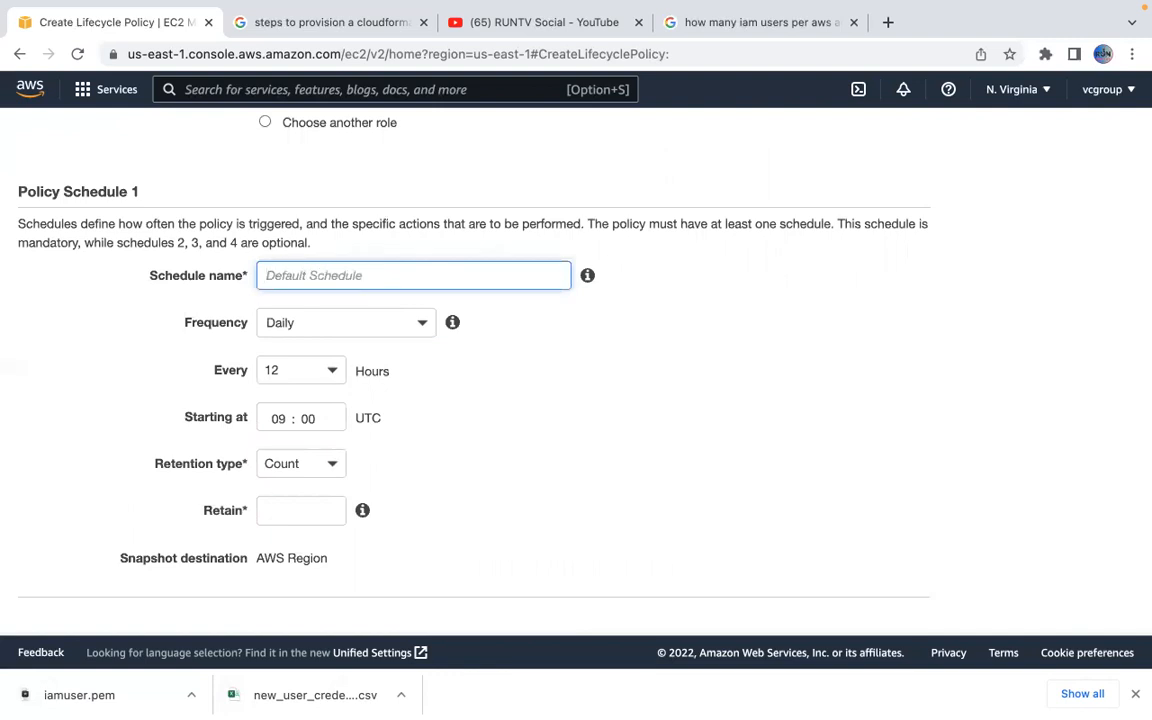
text(macyme)
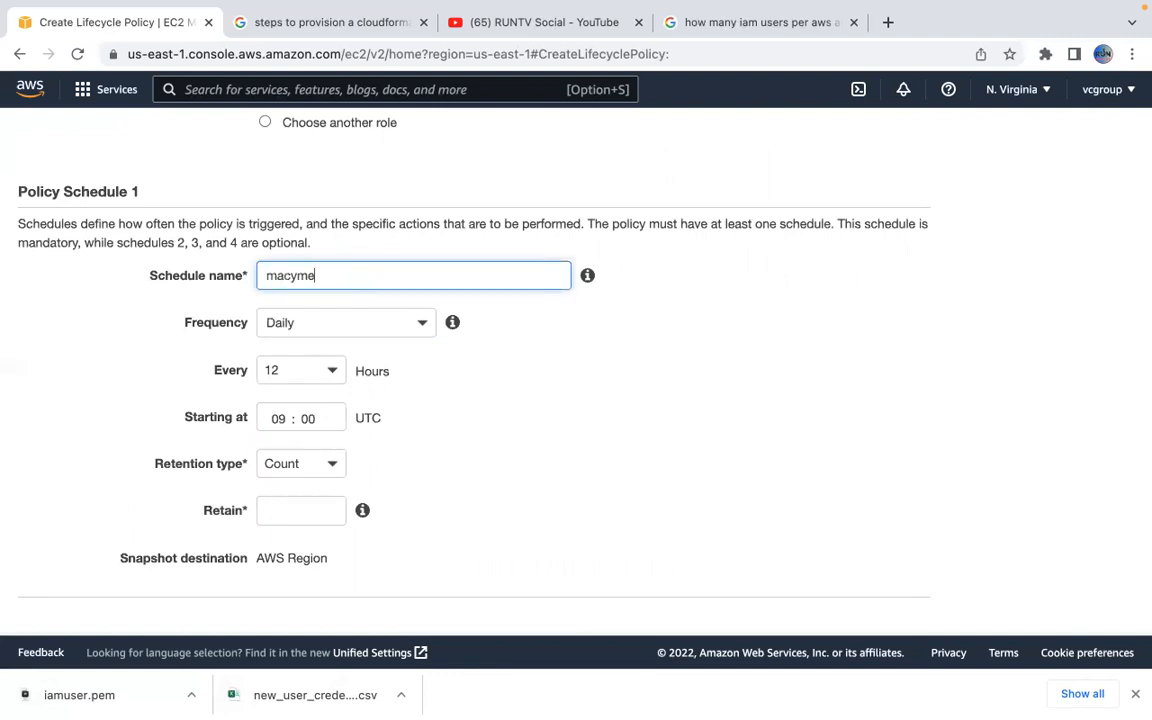
text(nschedule)
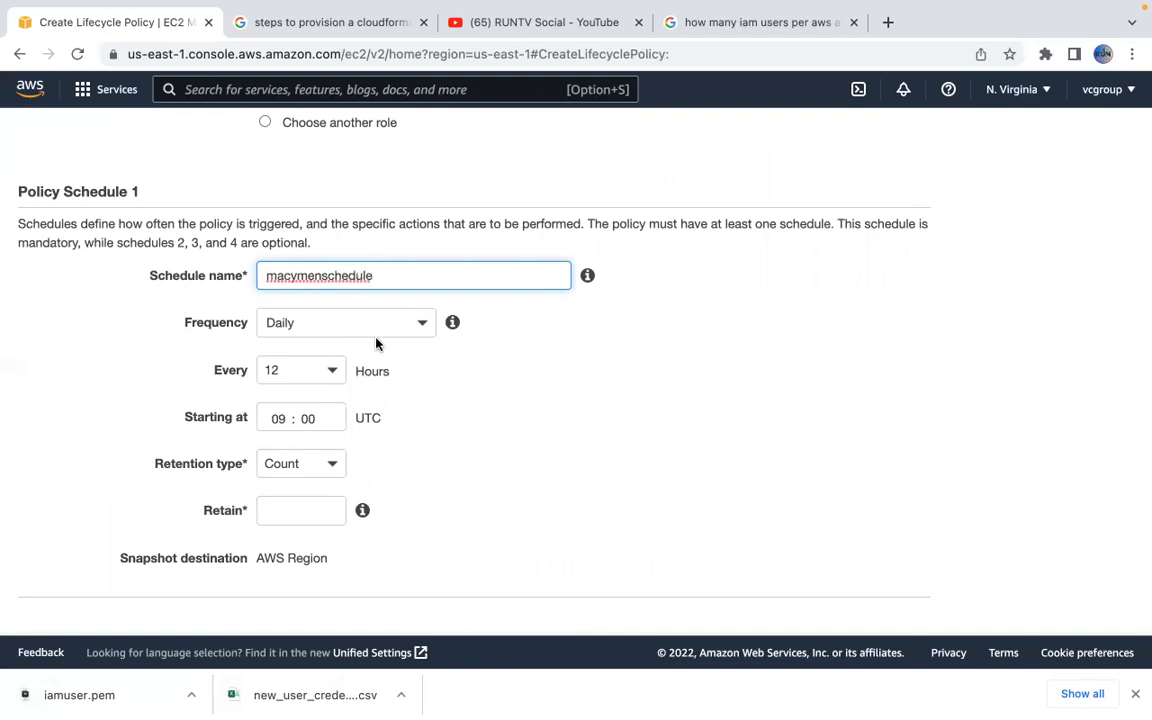
Set the schedule to run every 24 hours and retain snapshots by age with an interval of 15 days
click(335, 373)
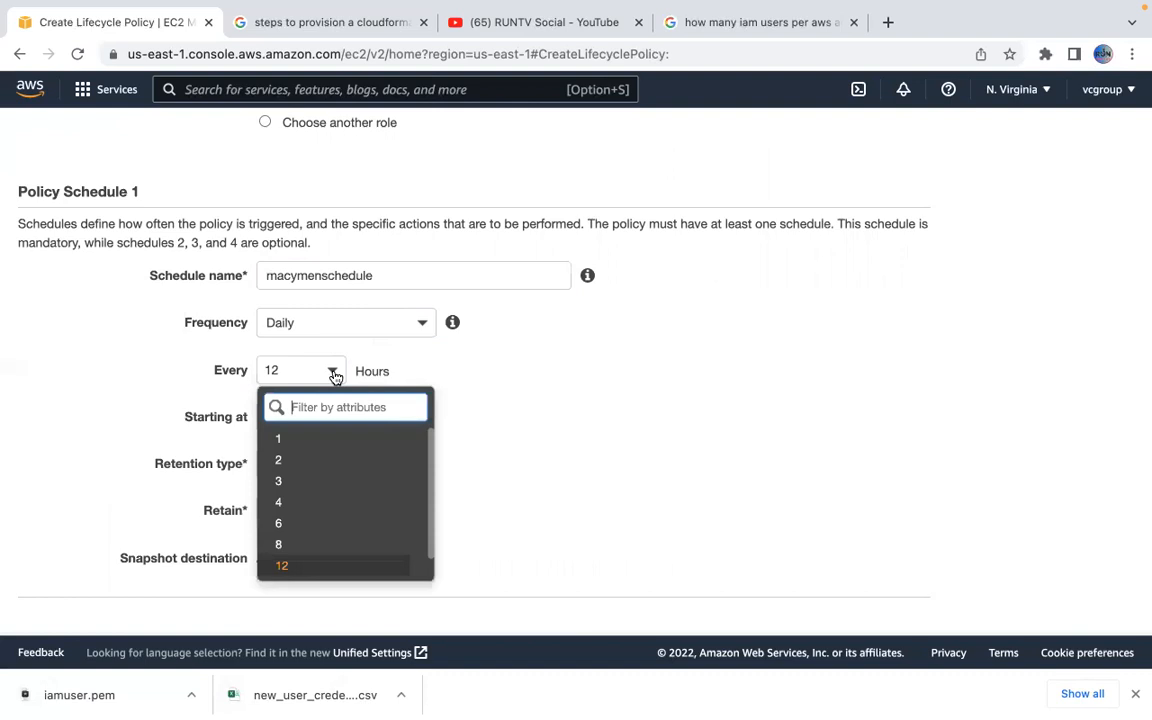
scroll(340, 500, down, 1)
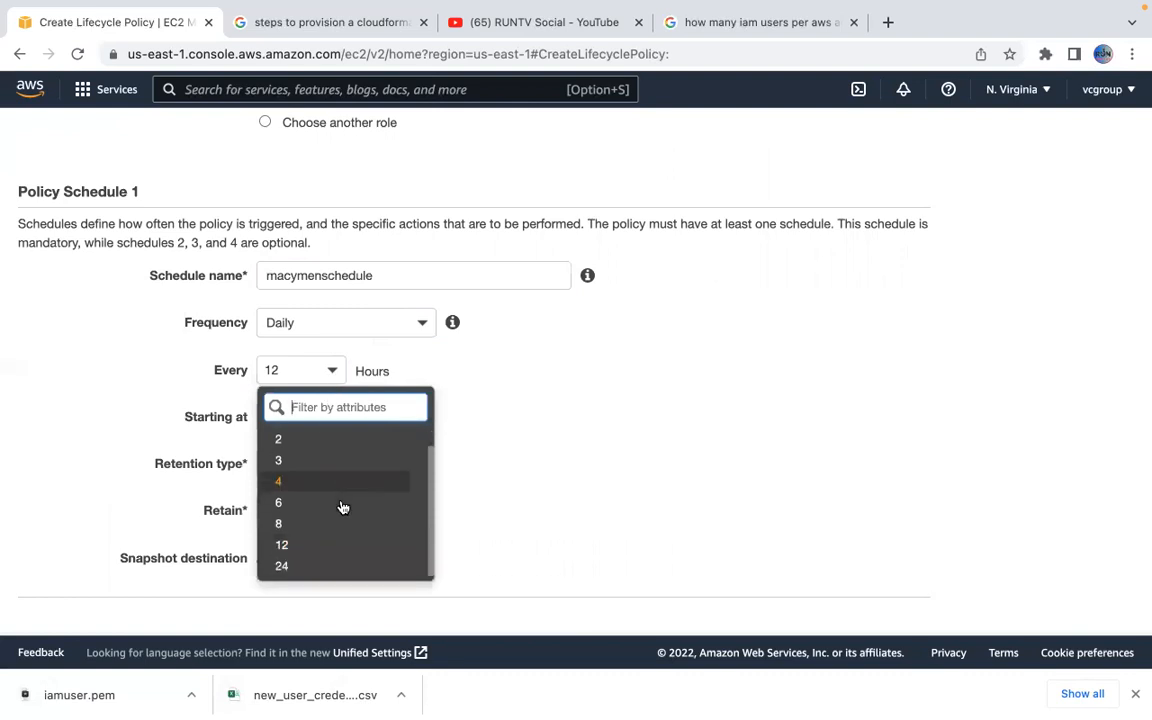
click(312, 575)
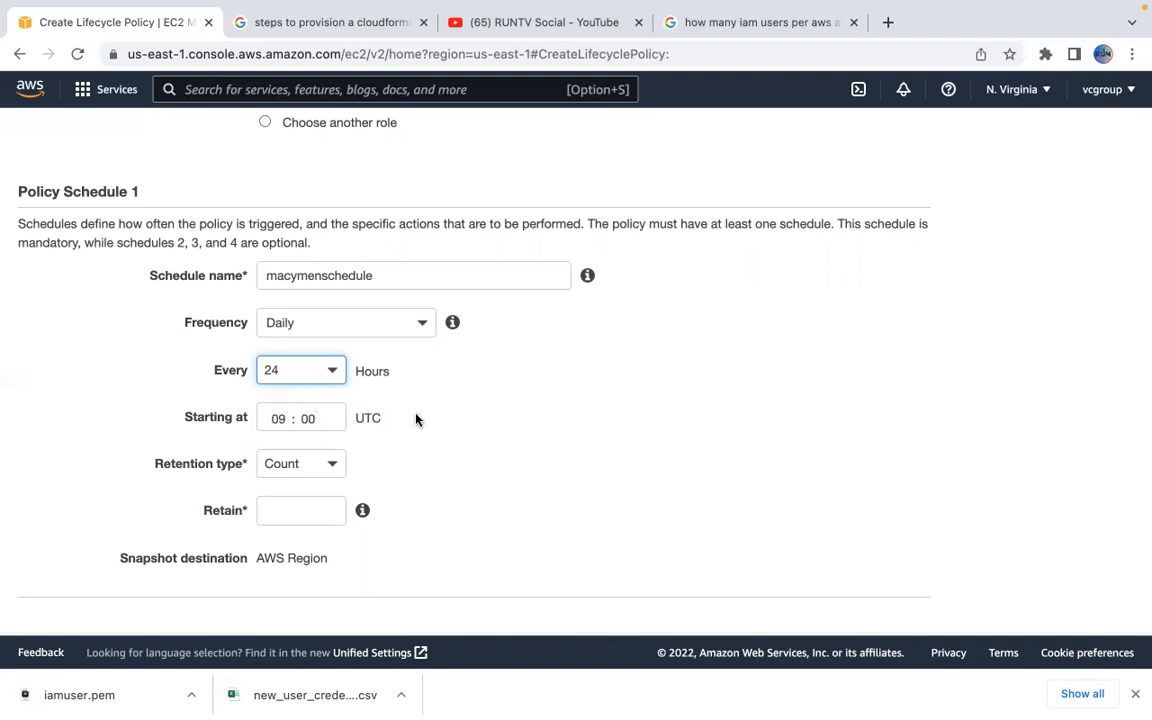
click(327, 466)
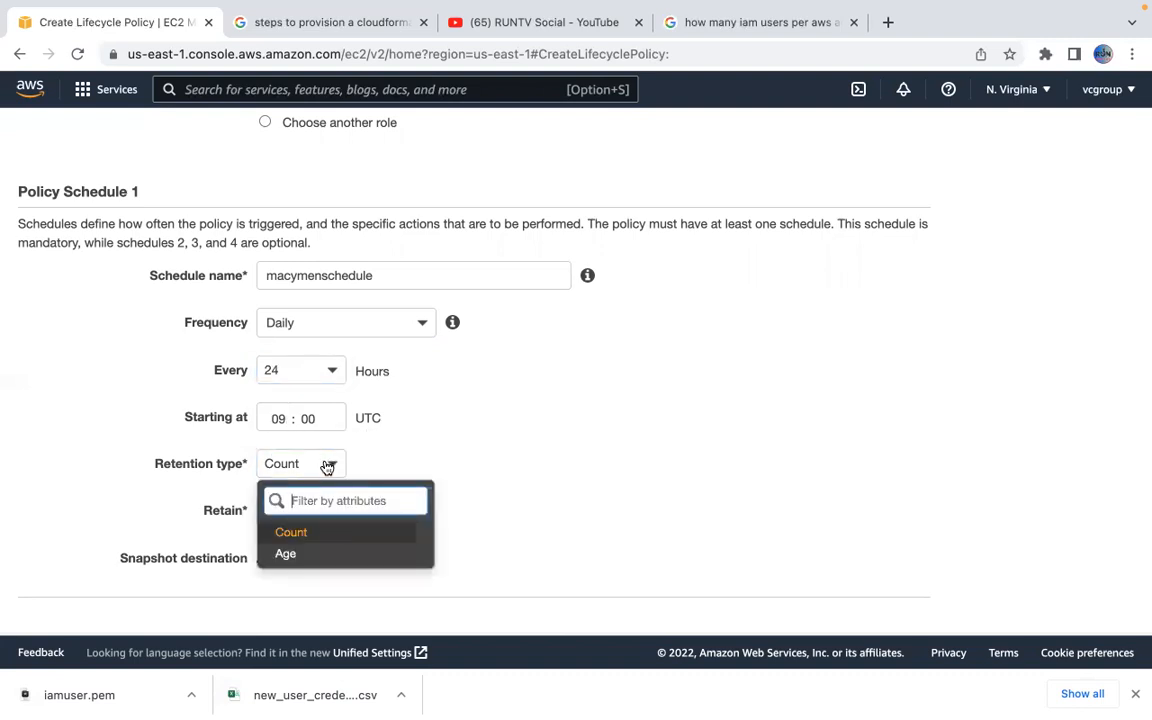
click(308, 556)
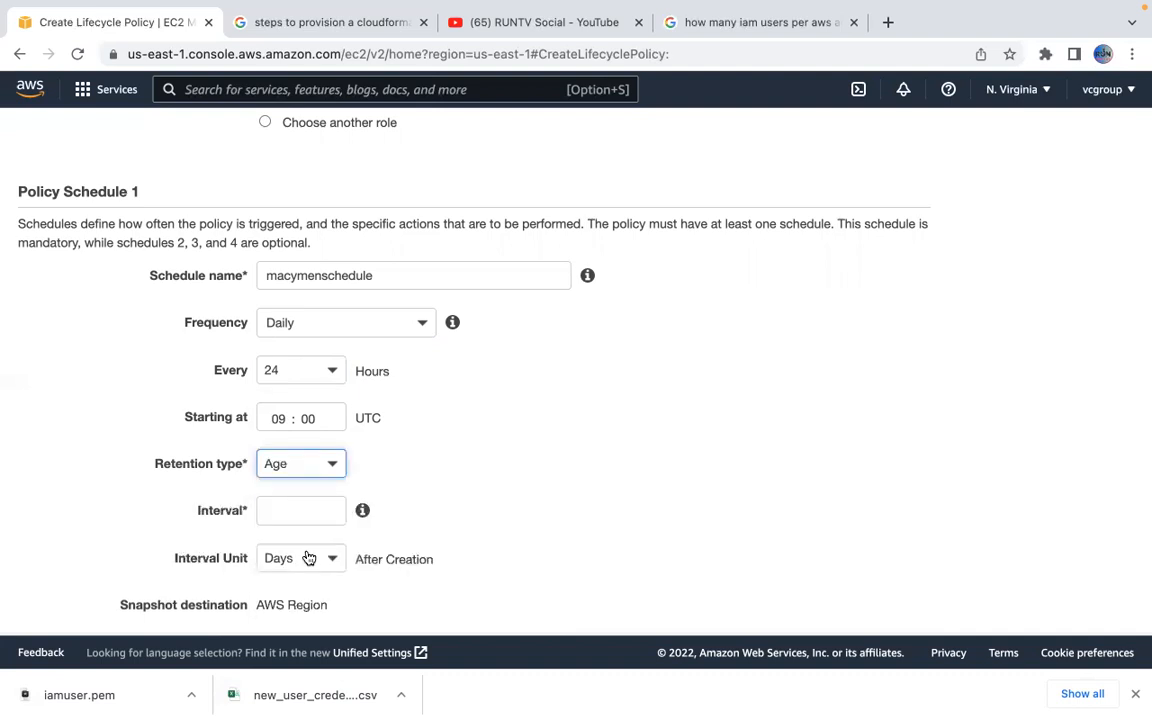
click(310, 512)
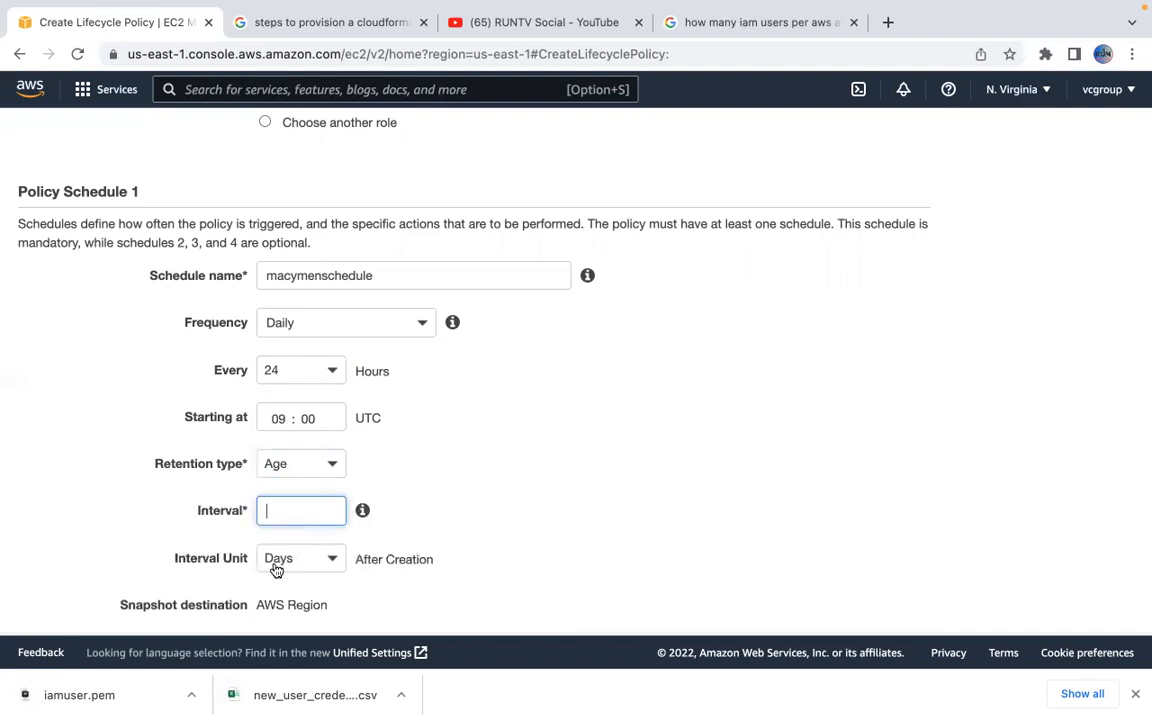
text(15)
Enable copying tags from the source in the schedule's optional tagging information
scroll(472, 464, down, 1)
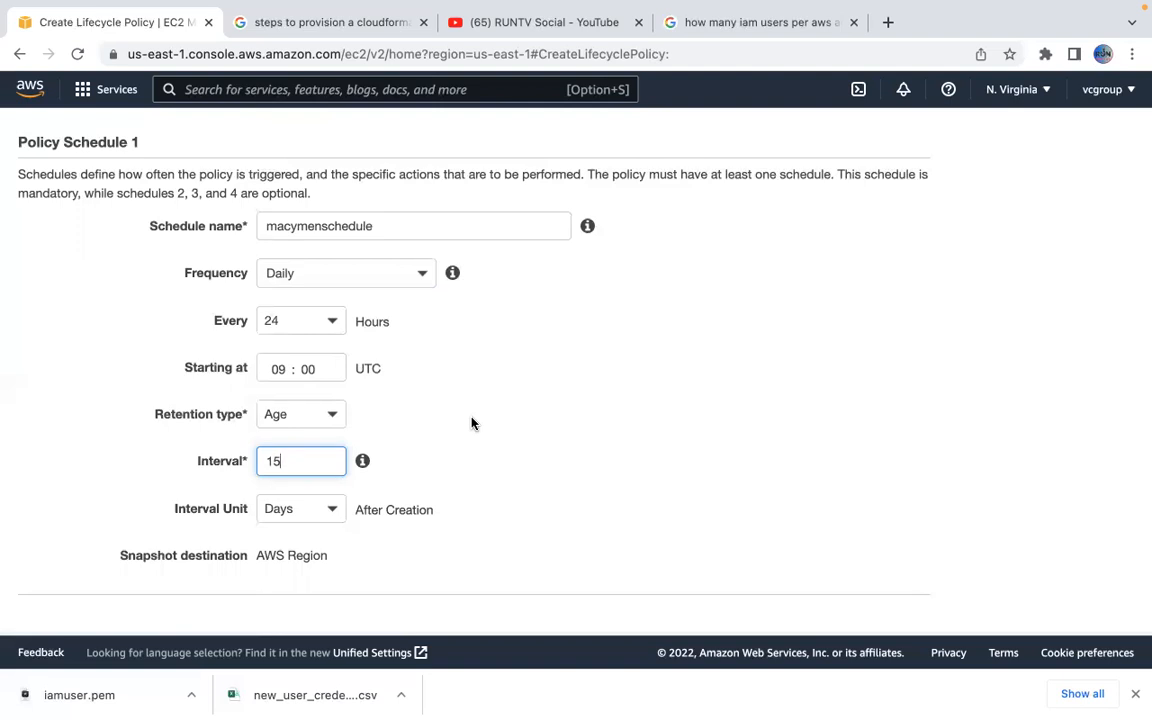
scroll(588, 405, down, 1)
scroll(588, 405, down, 3)
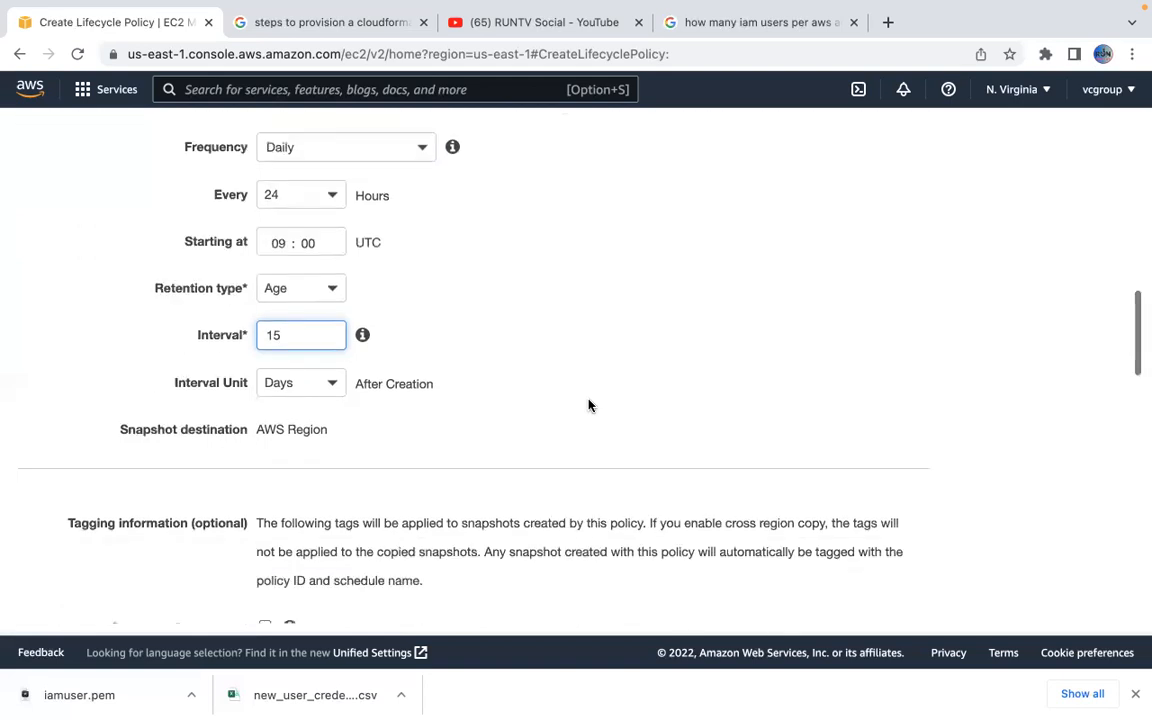
scroll(588, 405, down, 5)
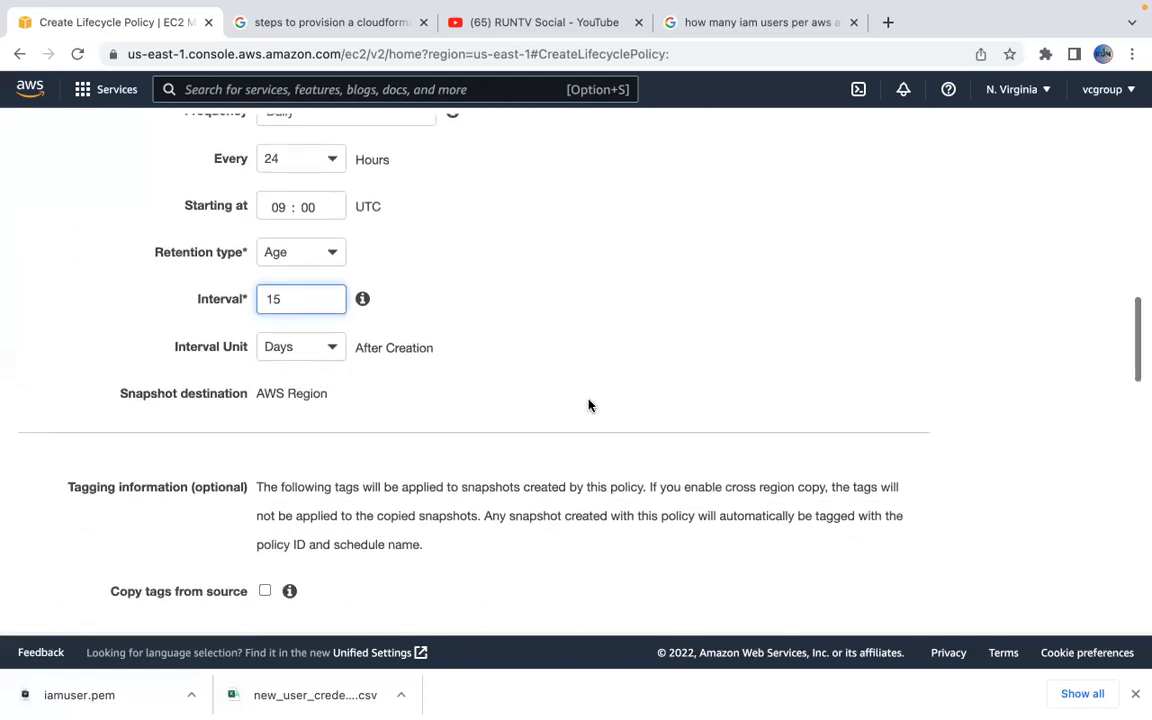
scroll(588, 405, down, 1)
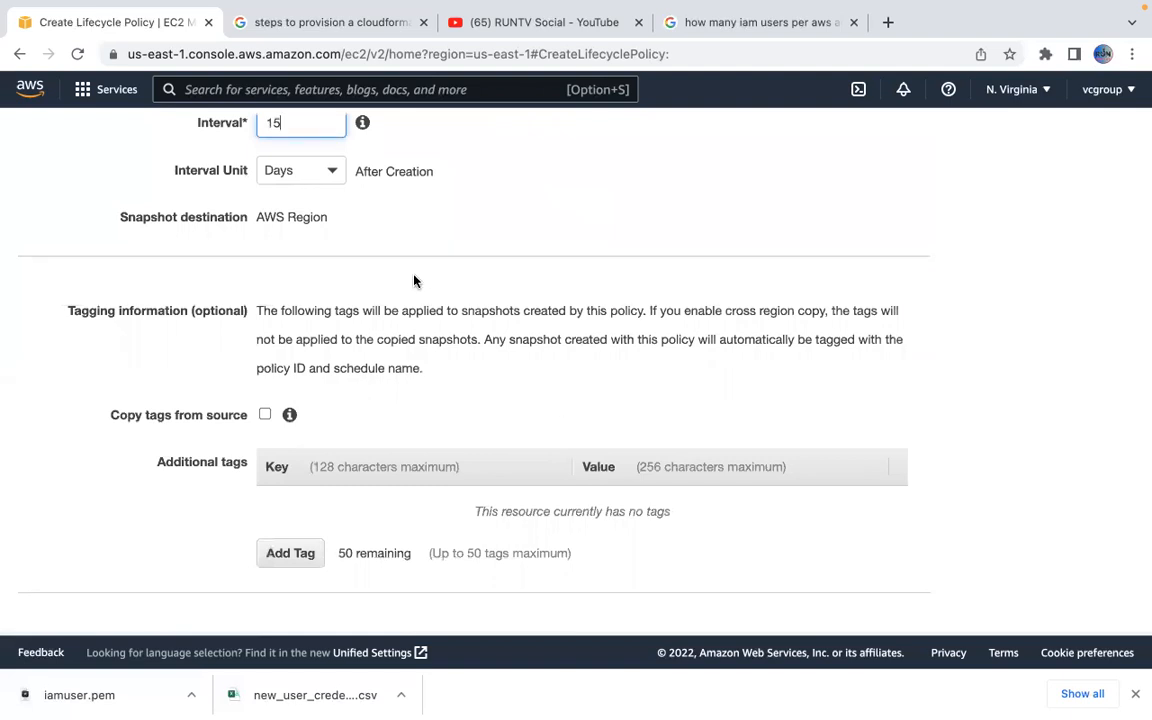
scroll(400, 272, up, 3)
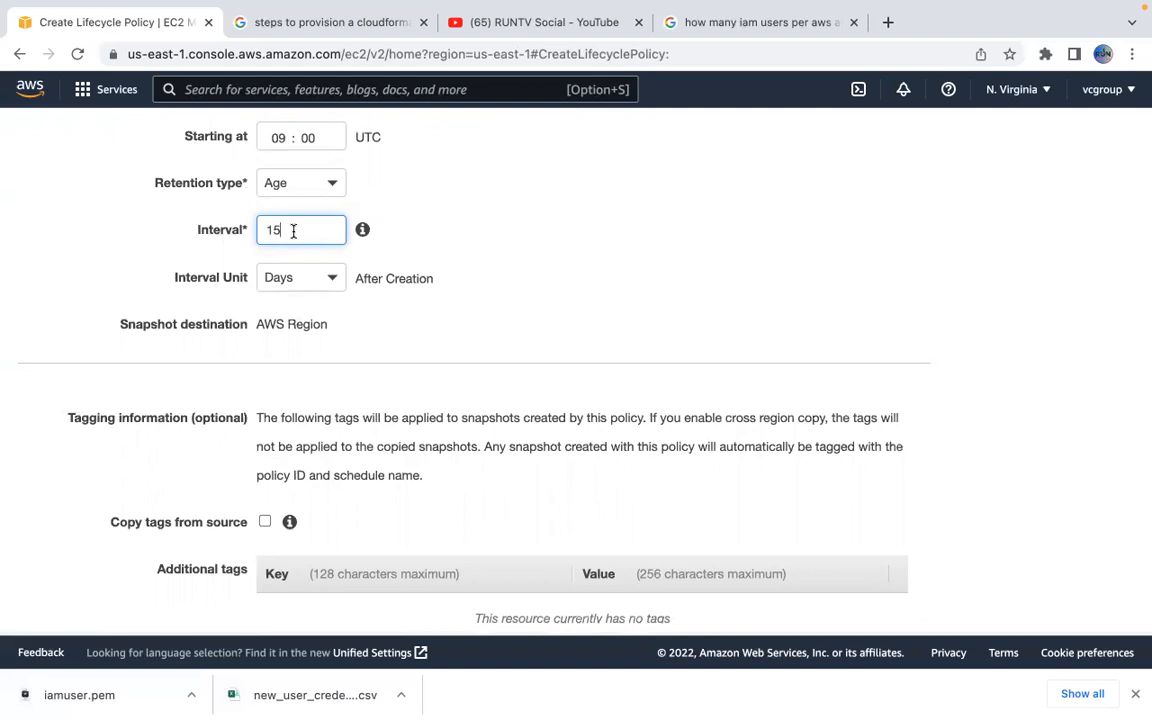
scroll(355, 339, down, 4)
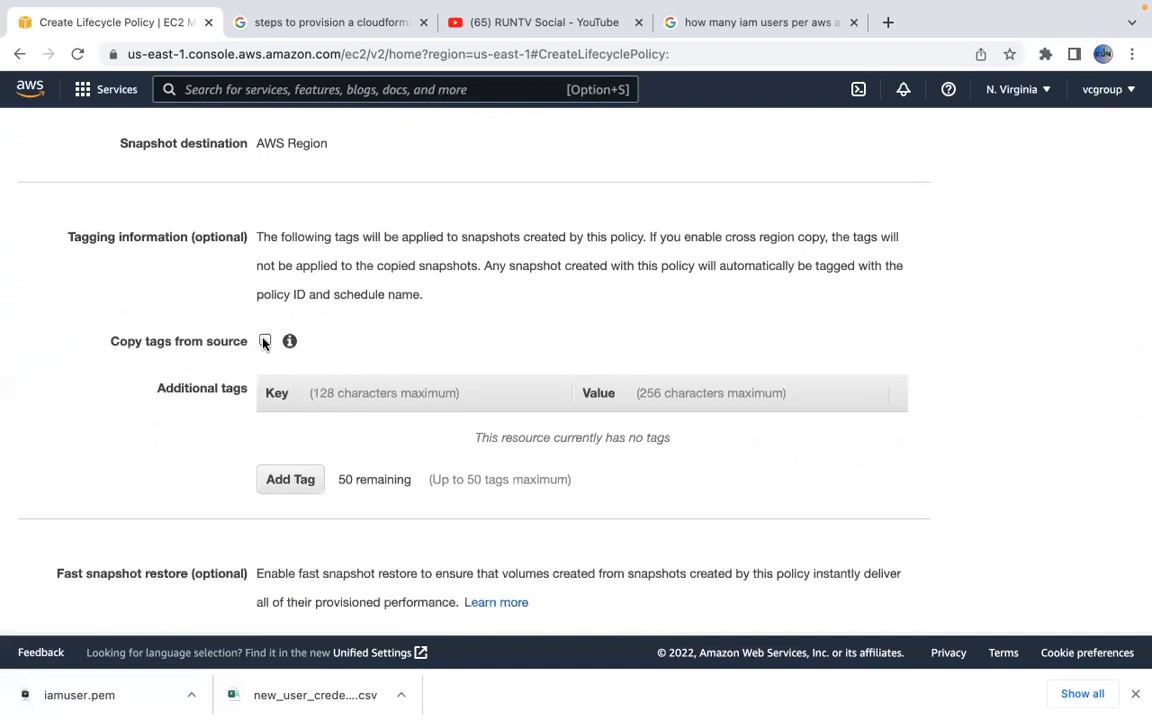
click(265, 342)
Look over the optional fast restore, cross-region copy, cross-account sharing and additional schedule settings down to the policy summary
scroll(332, 399, down, 4)
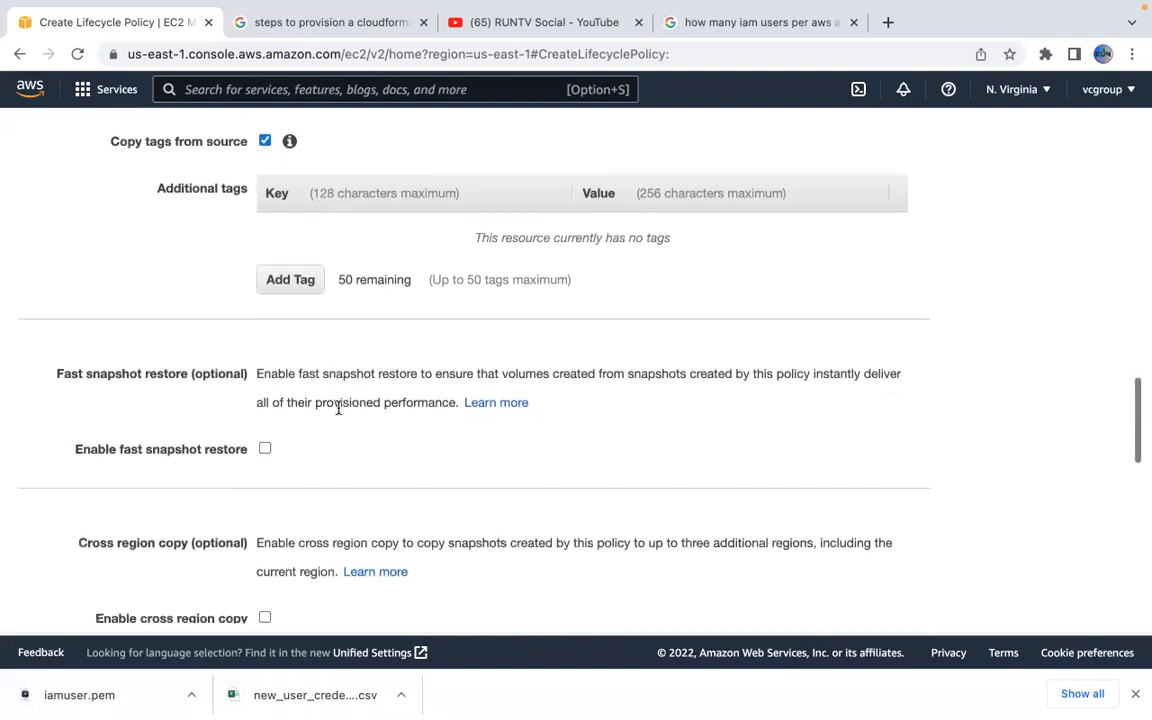
scroll(347, 437, down, 2)
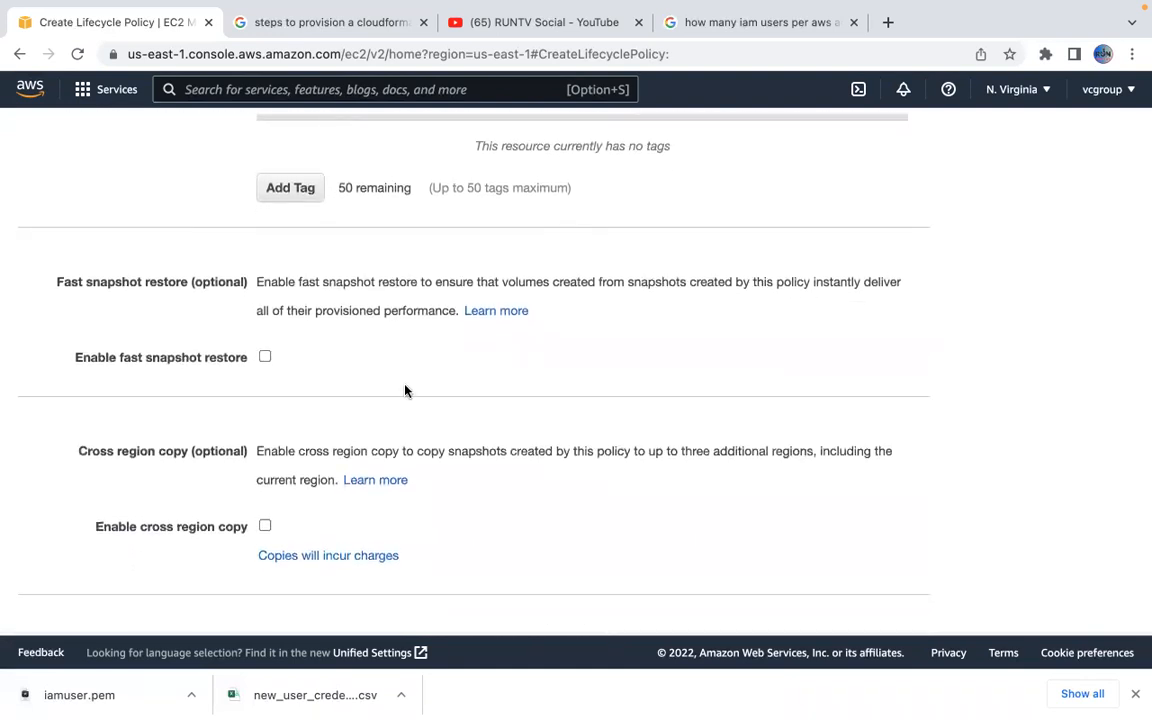
scroll(405, 390, down, 2)
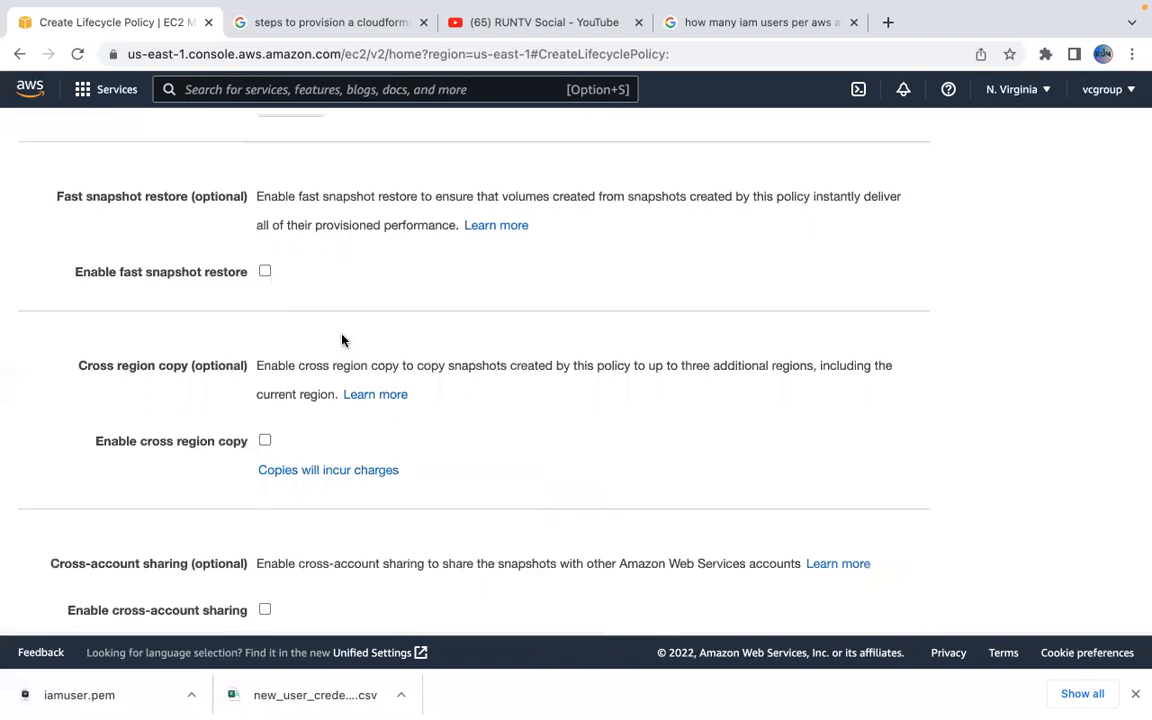
scroll(341, 340, down, 3)
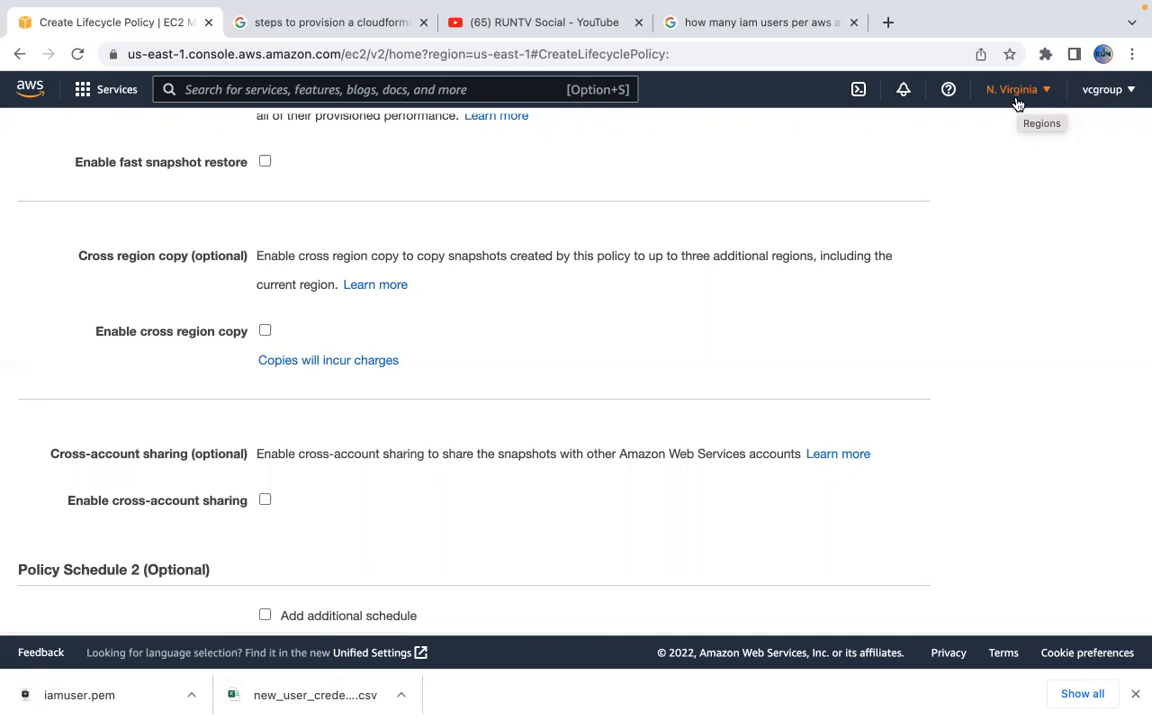
scroll(716, 316, down, 3)
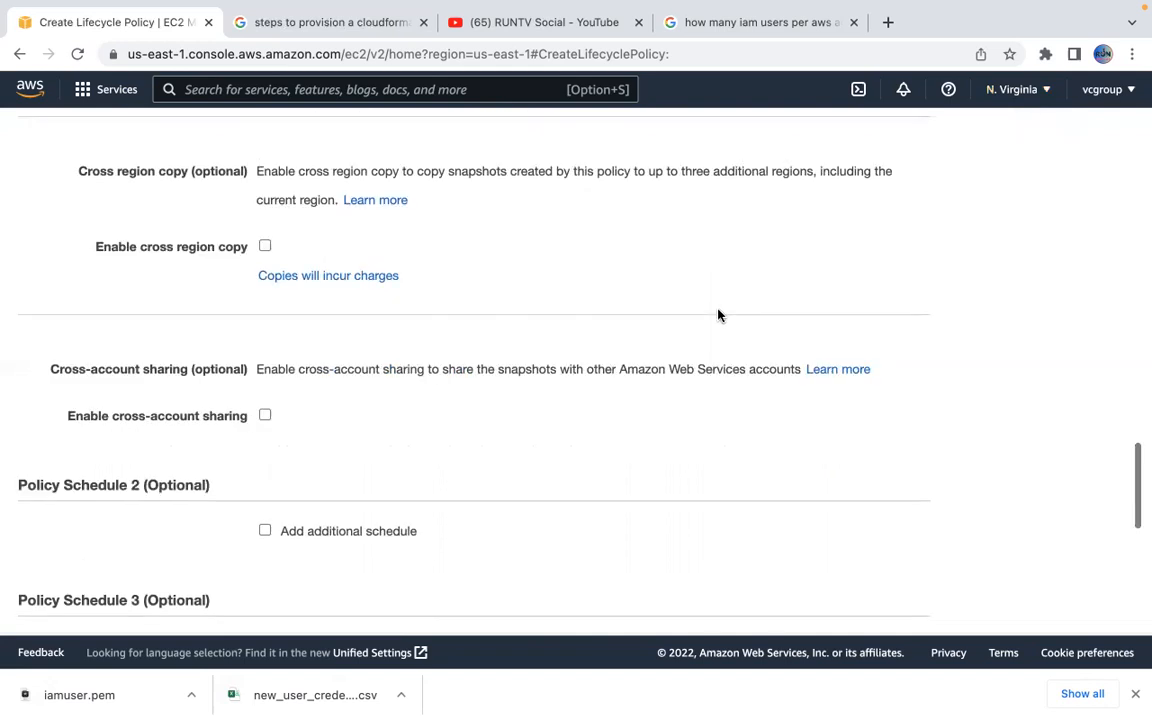
scroll(697, 332, down, 1)
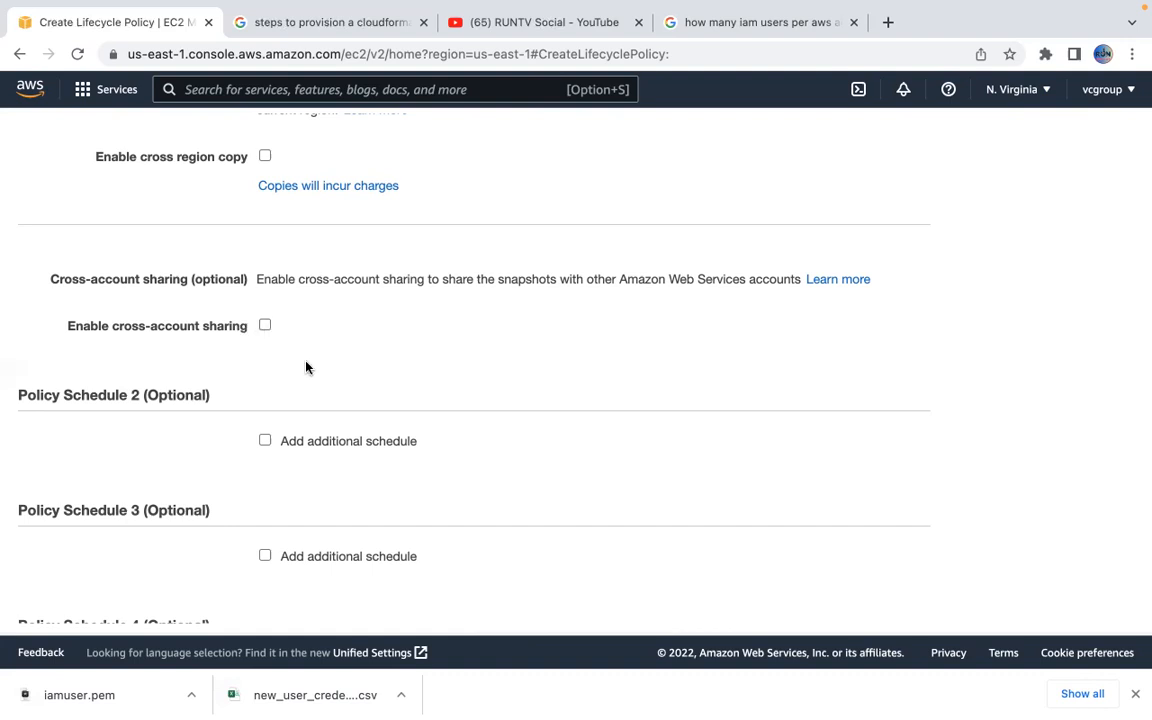
scroll(306, 368, down, 2)
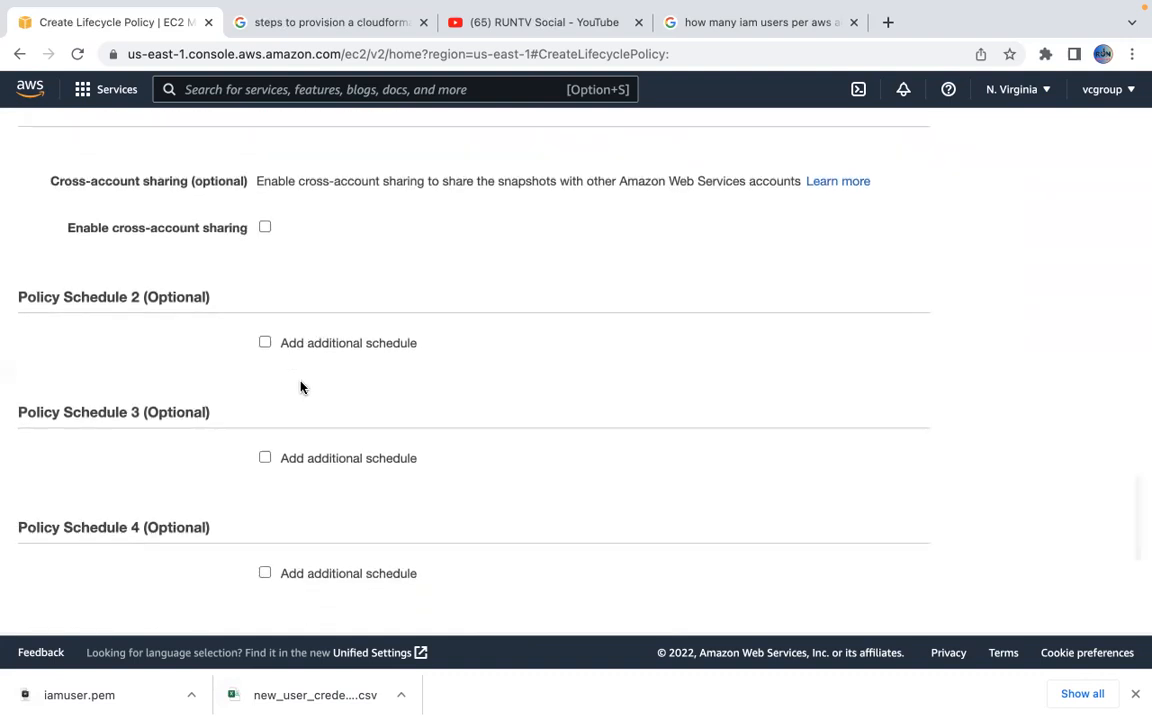
scroll(301, 386, down, 1)
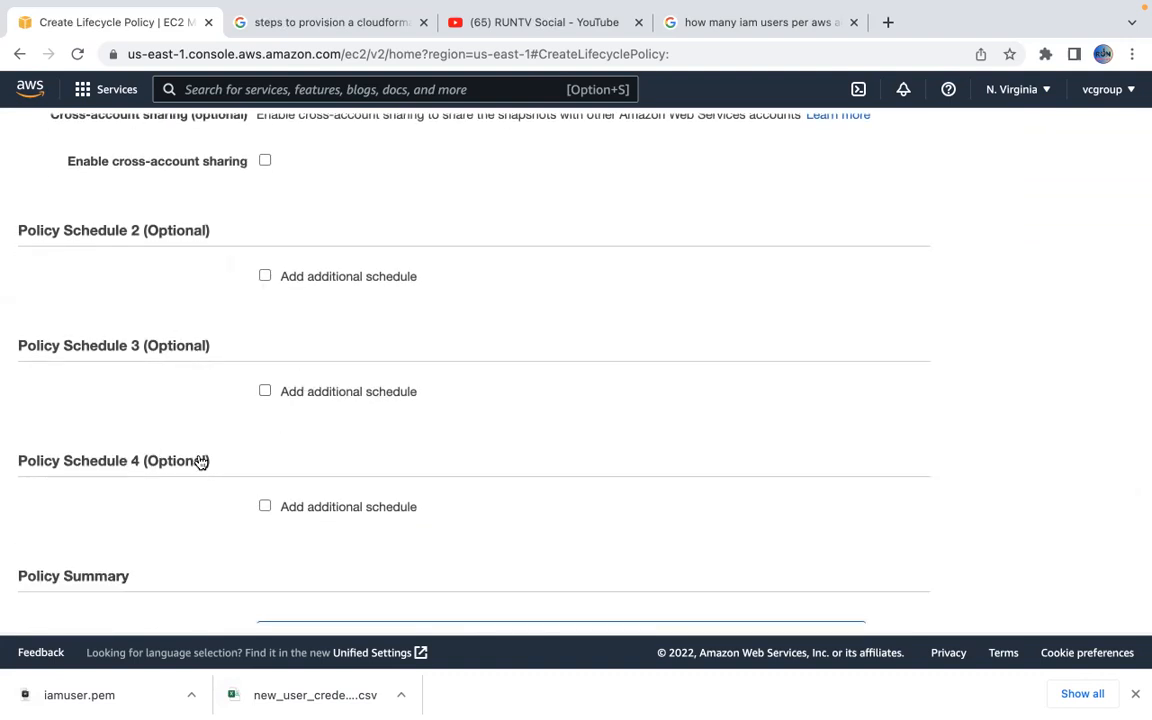
scroll(201, 461, down, 2)
scroll(149, 334, down, 1)
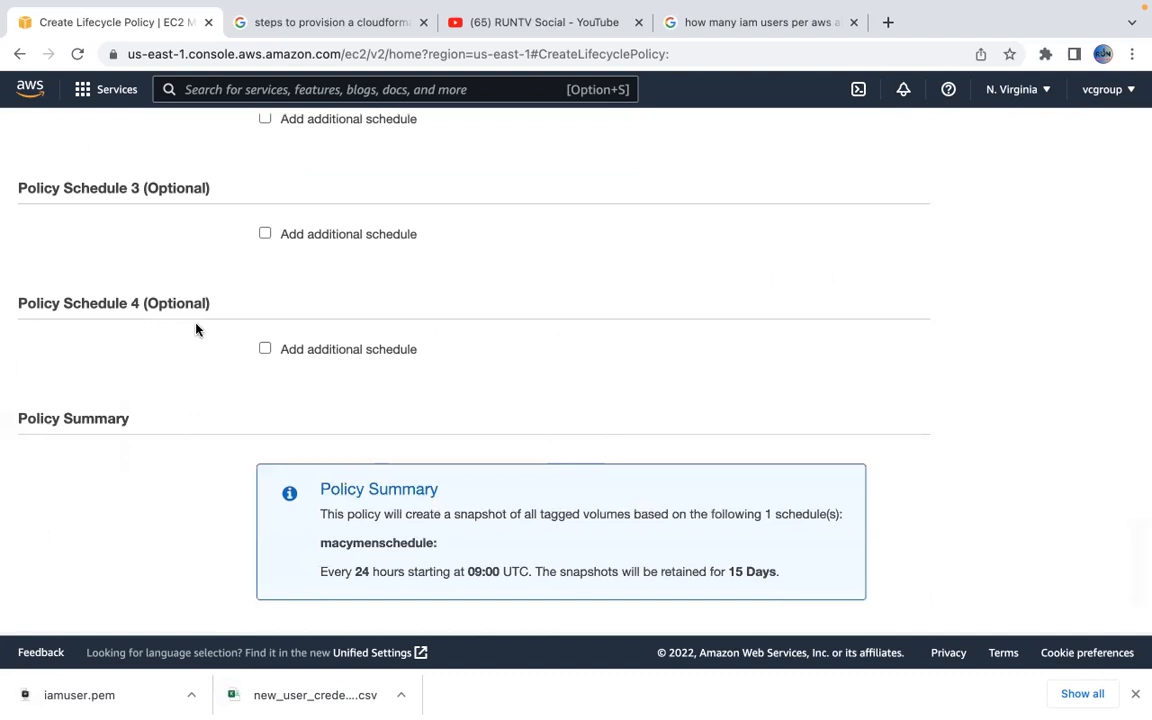
Review the completed policy form from the retention settings and target tags to the summary and policy status
scroll(196, 328, up, 10)
scroll(196, 325, up, 7)
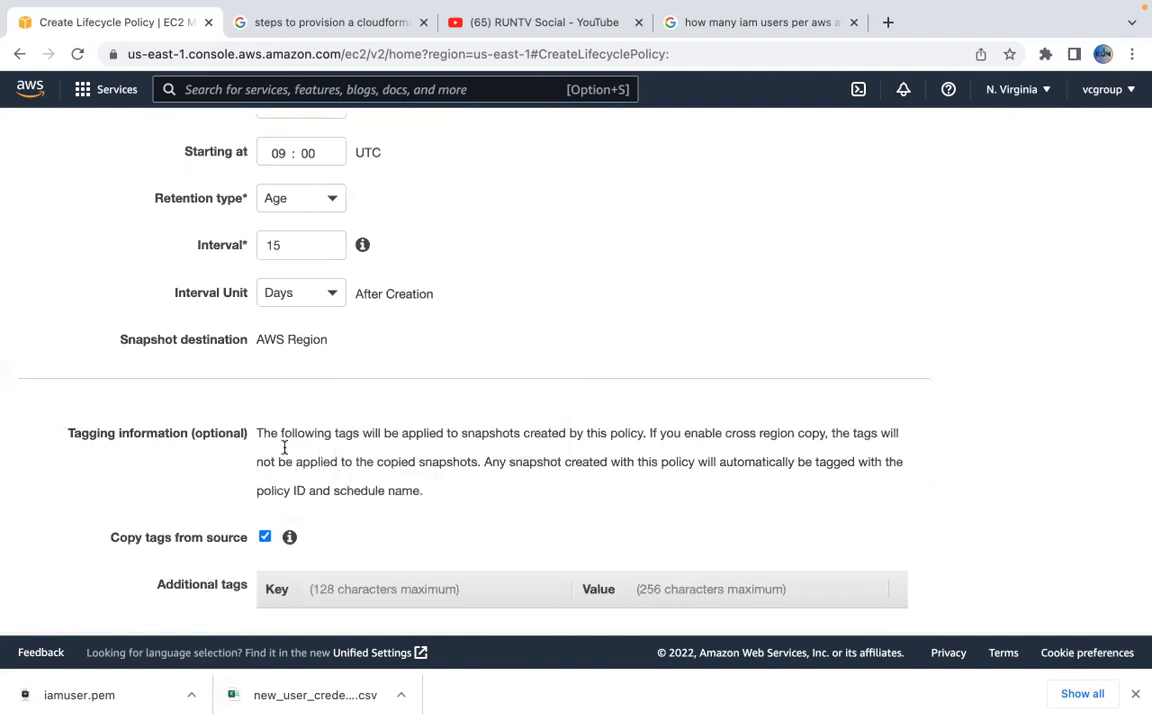
scroll(284, 448, up, 1)
scroll(302, 259, up, 4)
scroll(302, 259, up, 10)
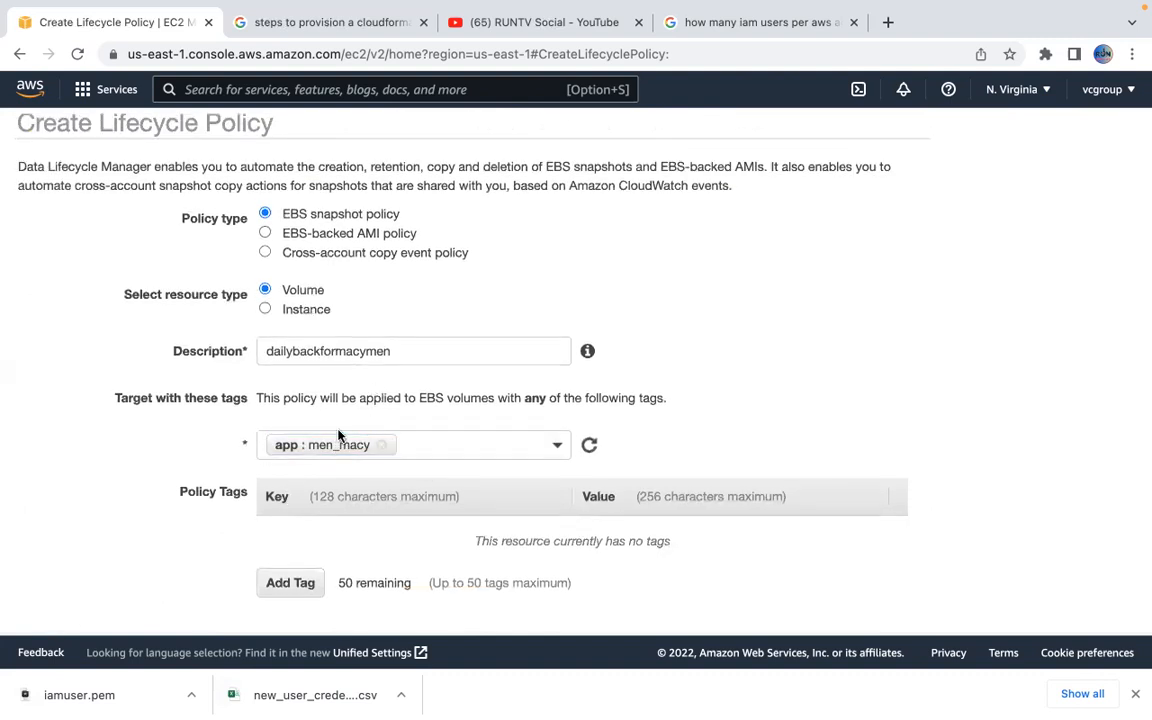
scroll(424, 482, down, 8)
scroll(421, 487, down, 15)
scroll(421, 492, down, 5)
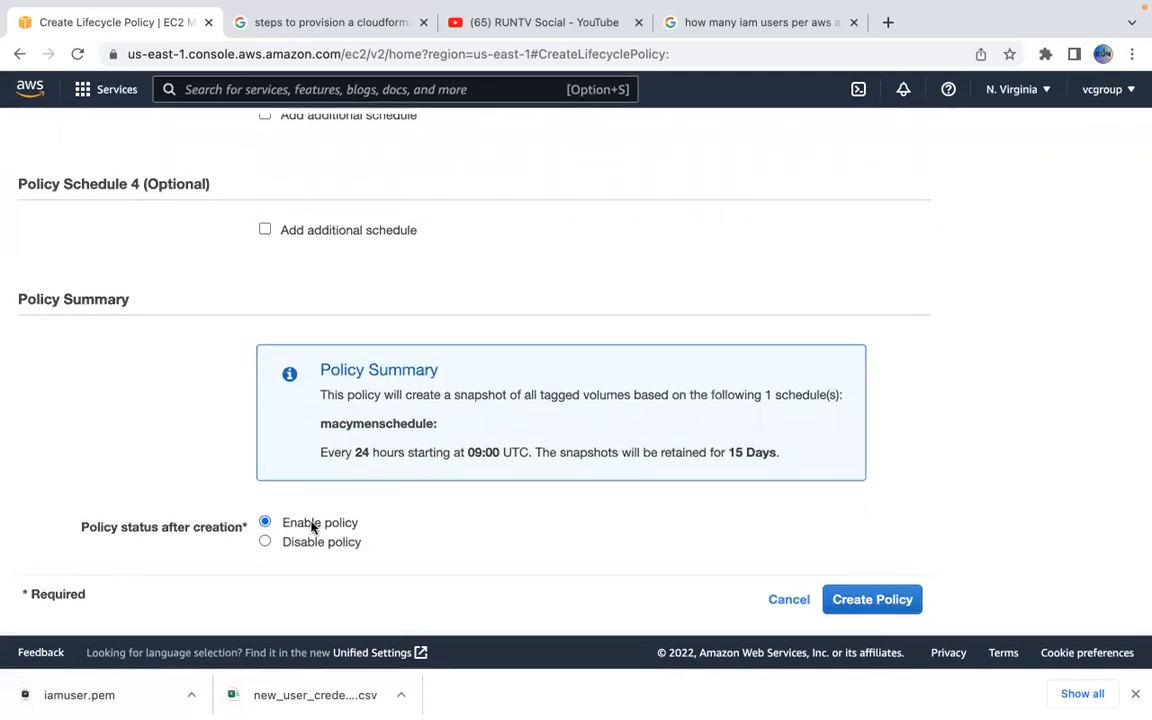
Create the enabled lifecycle policy and open its entry in the lifecycle policies list
click(880, 601)
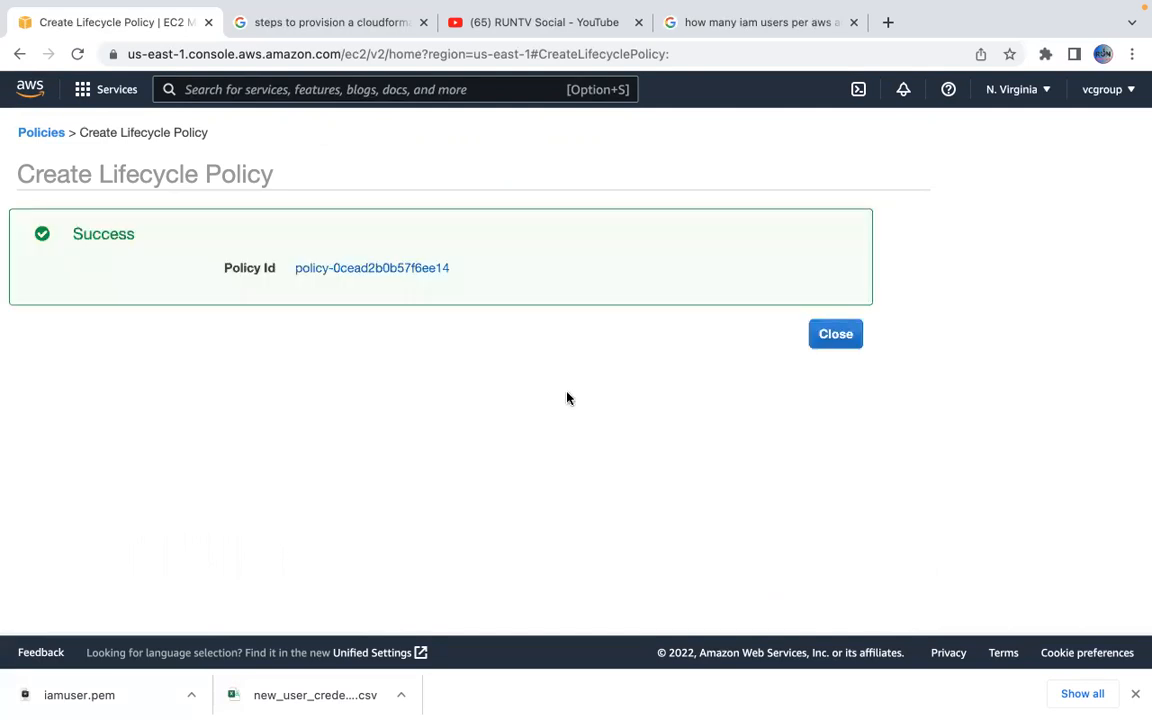
click(404, 266)
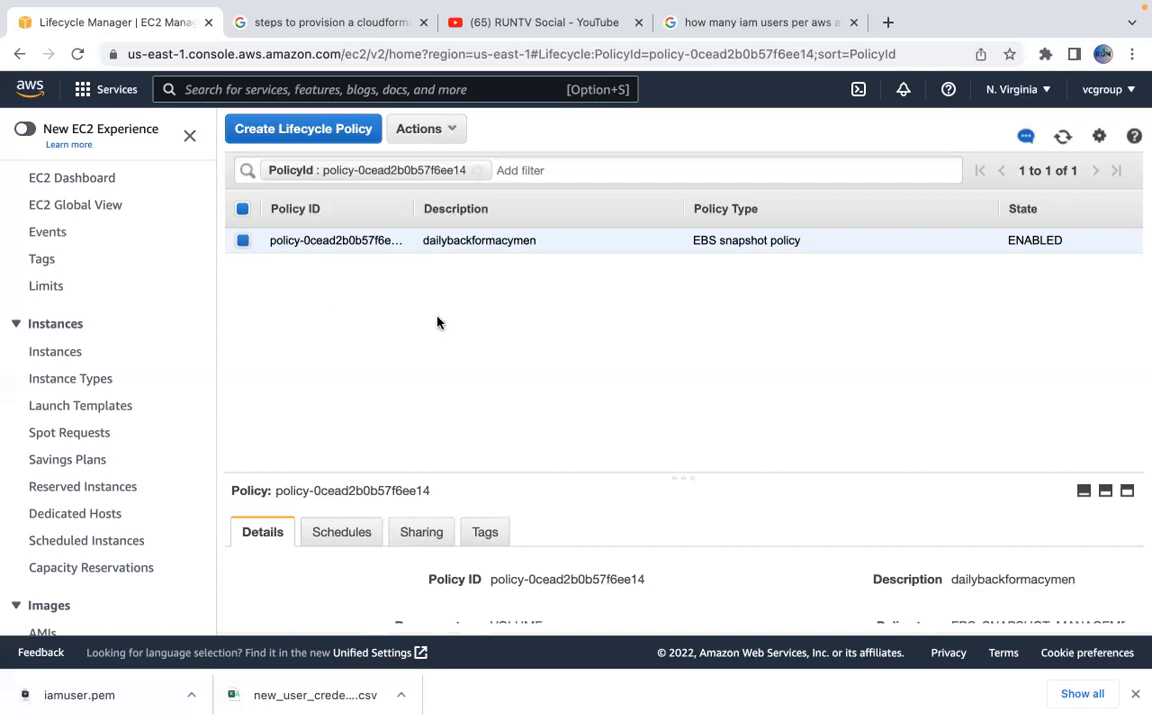
mouse_move(558, 6)
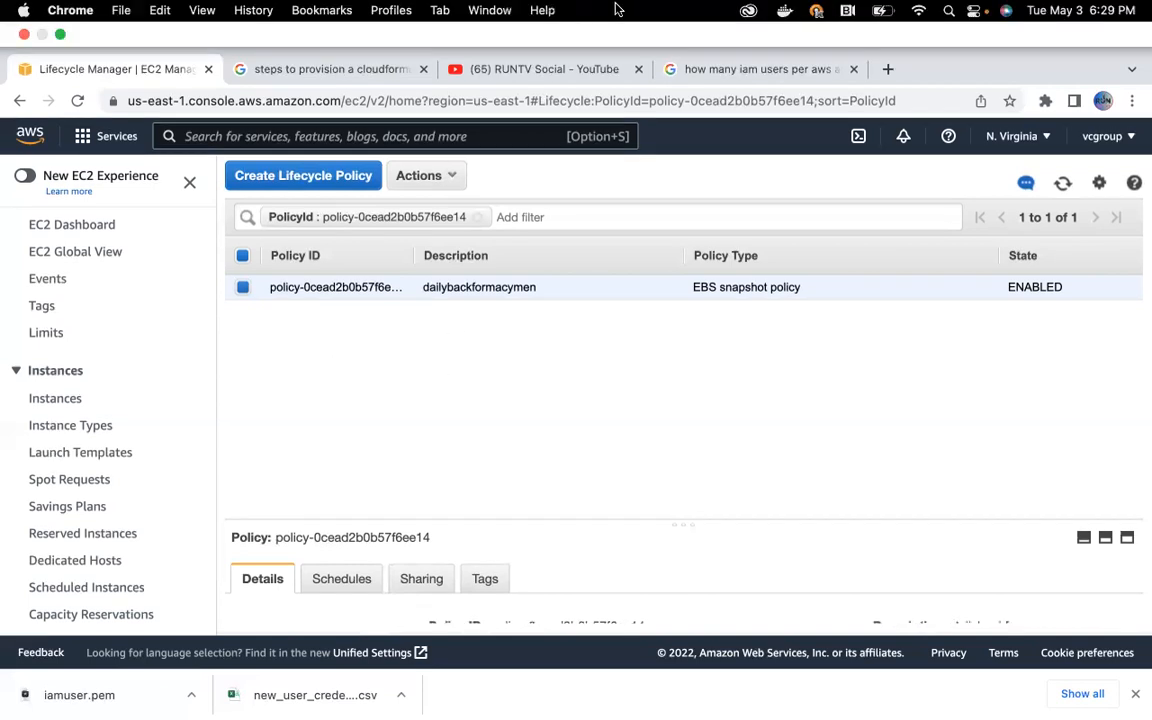